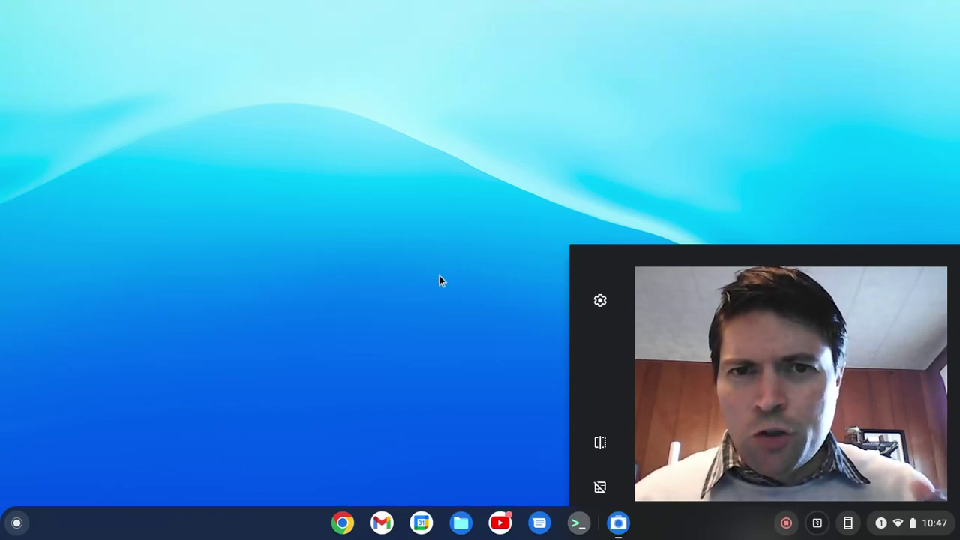
Step: Open Chrome, move its window top-left, and search Google for 'download zoom'
left_click(342, 523)
left_click_drag(566, 37, 450, 20)
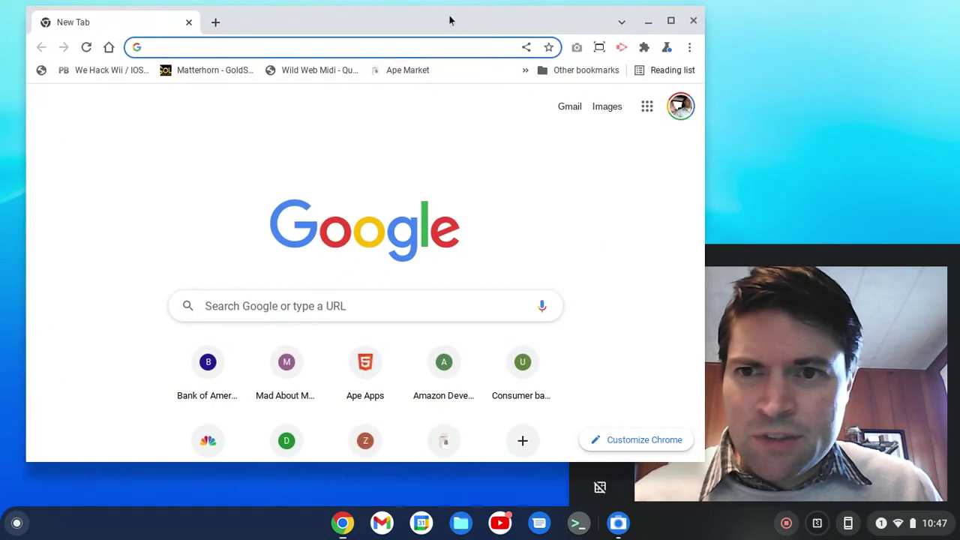
type("download x")
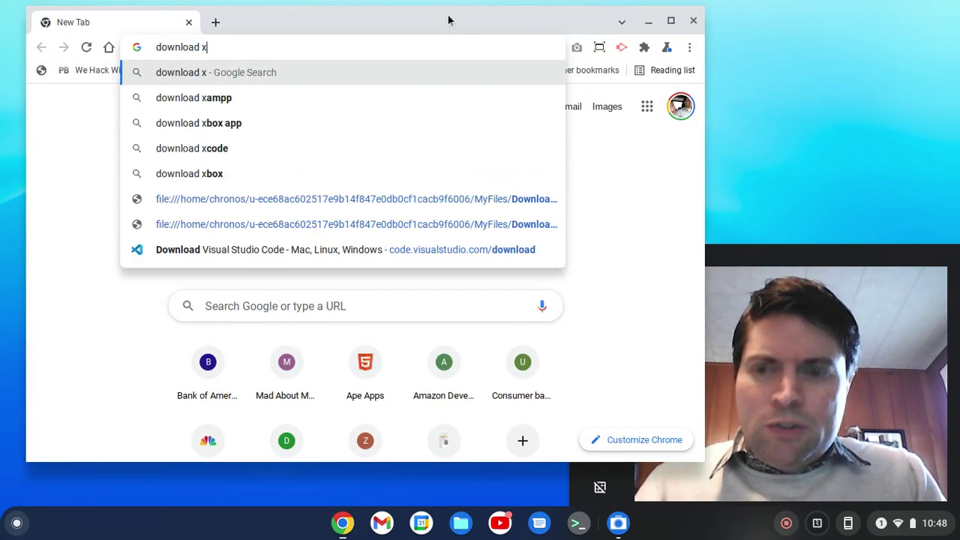
key("BackSpace")
type("zoom")
key("Return")
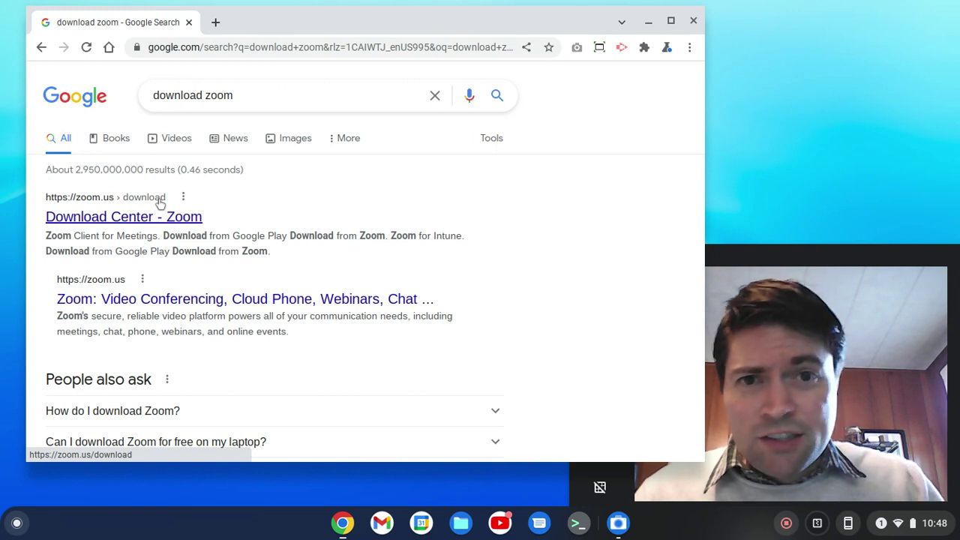
left_click_drag(272, 21, 252, 28)
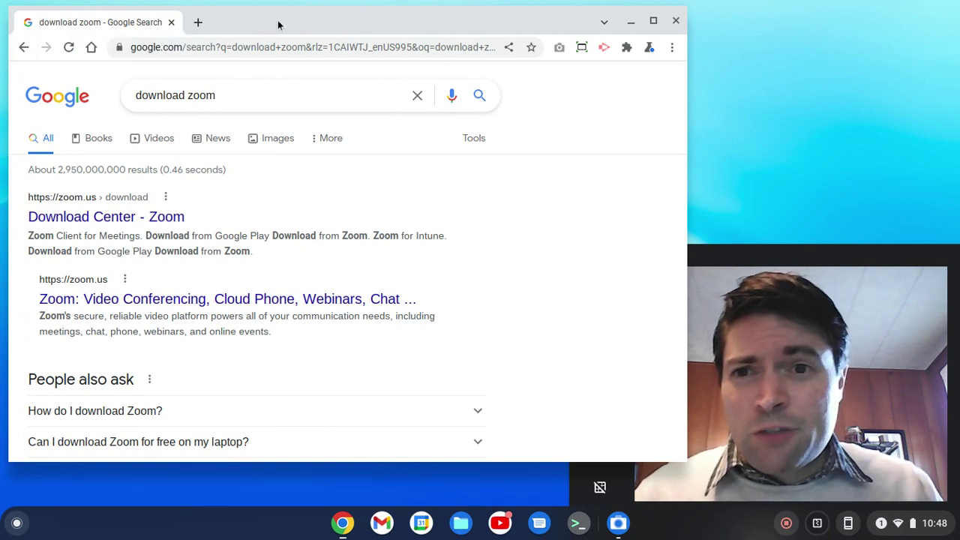
Step: Open the 'Download Center - Zoom' result and dismiss its cookie banner
left_click(120, 225)
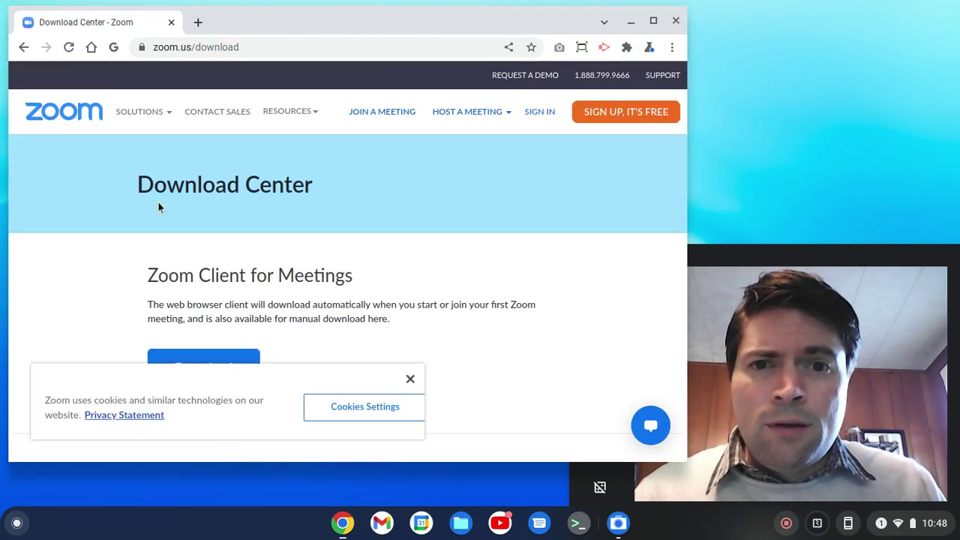
scroll(173, 198, "down", 1)
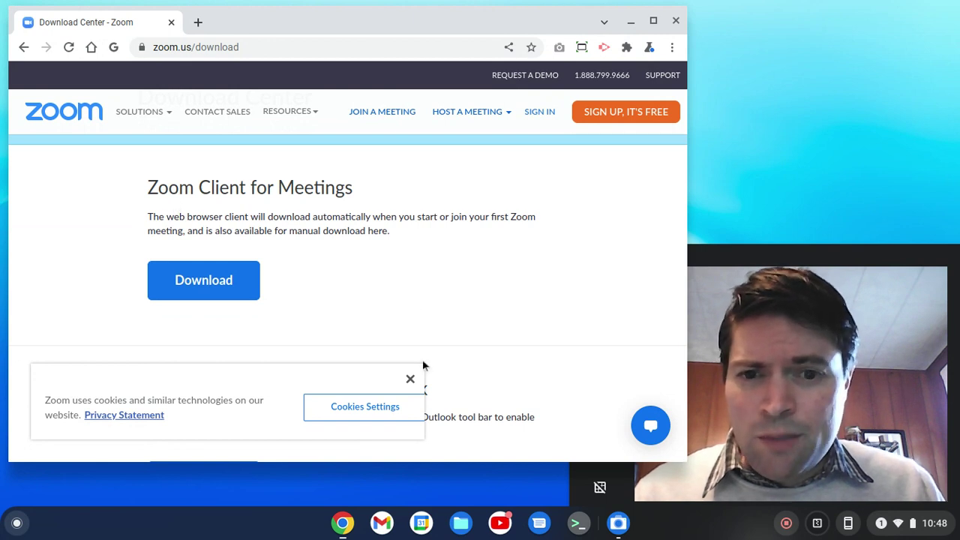
left_click(410, 378)
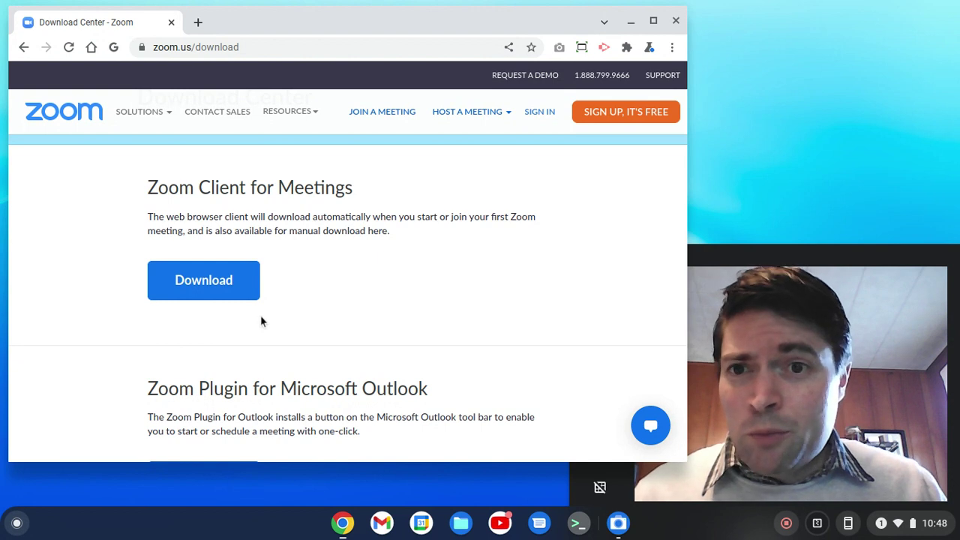
Step: Add the Zoom app to Chrome from its Web Store listing, then check the Extensions menu
left_click(235, 283)
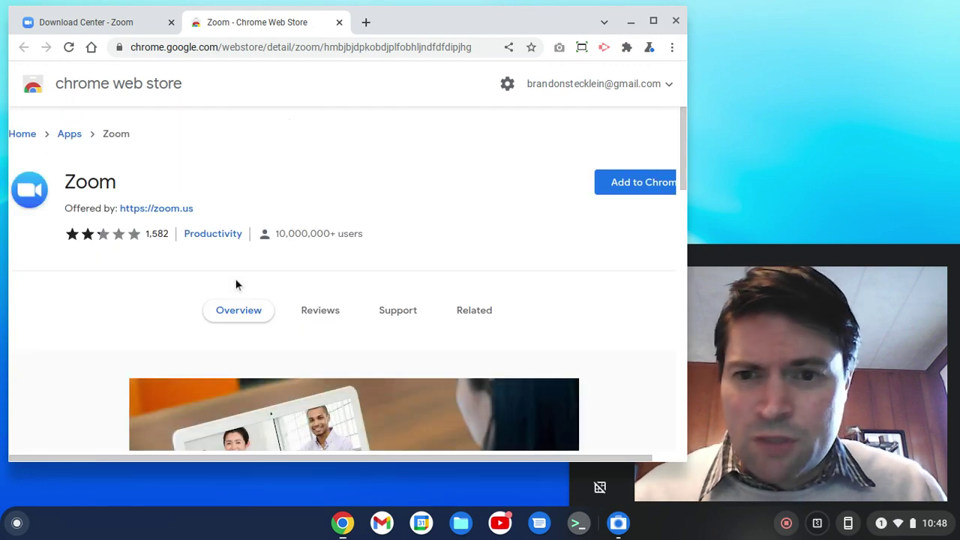
left_click_drag(690, 107, 747, 108)
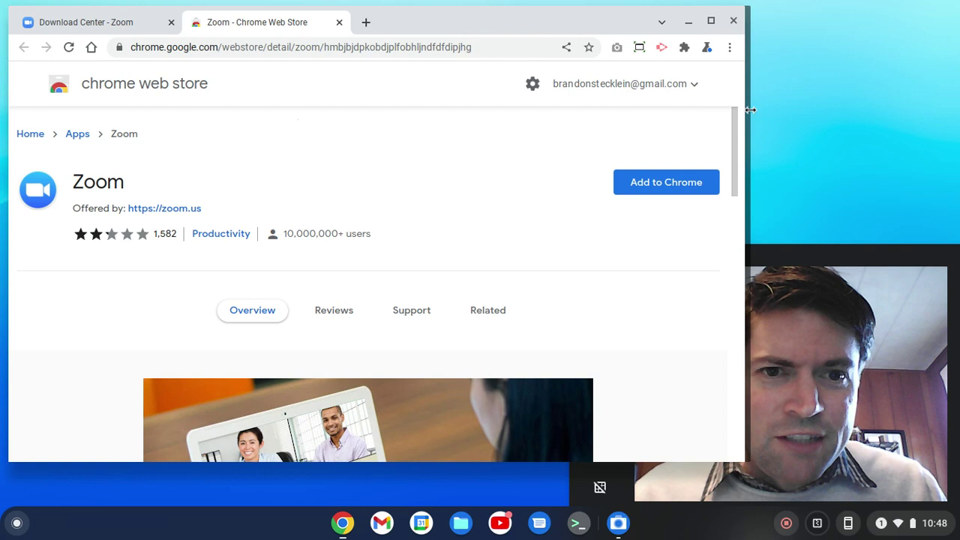
left_click(672, 185)
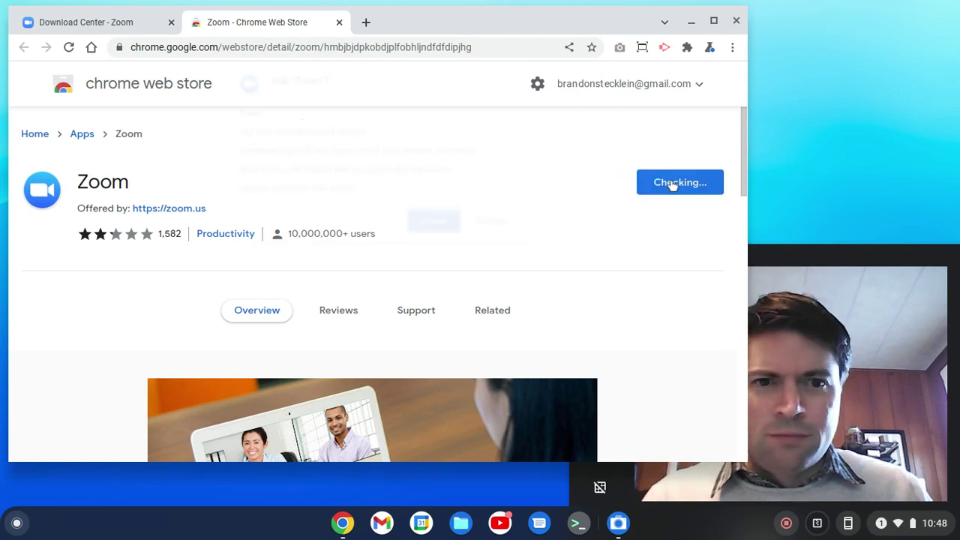
left_click(504, 231)
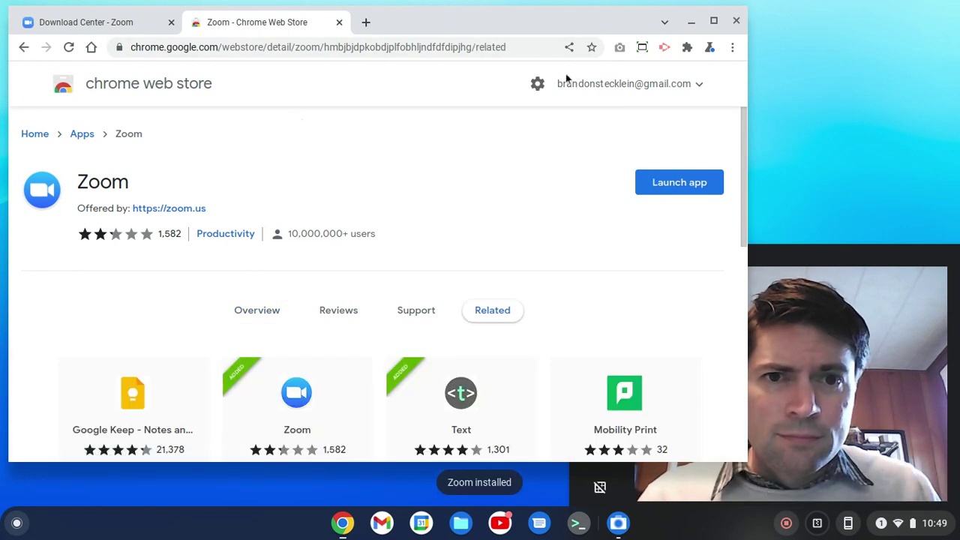
left_click(687, 47)
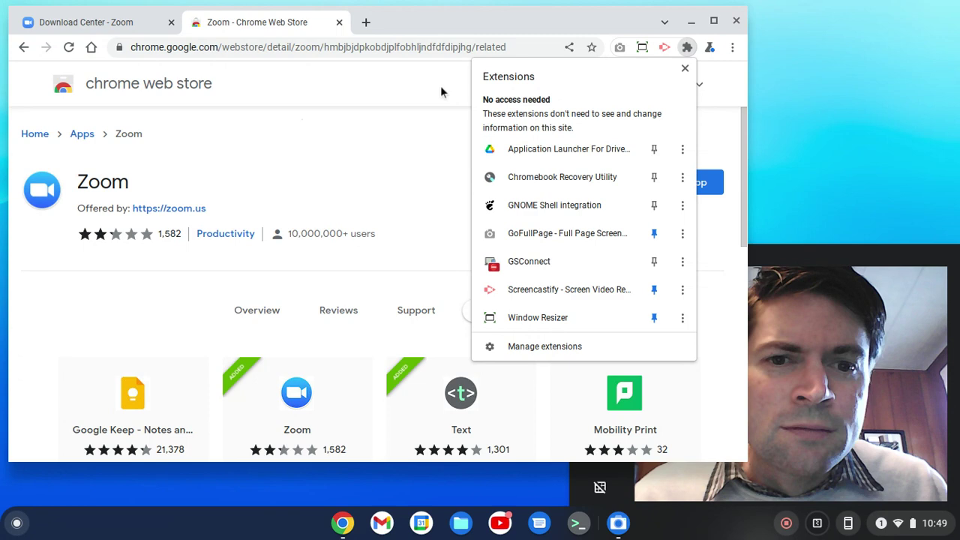
Step: Open the Files app, browse Downloads and Dosbox, and return to My files
left_click(393, 145)
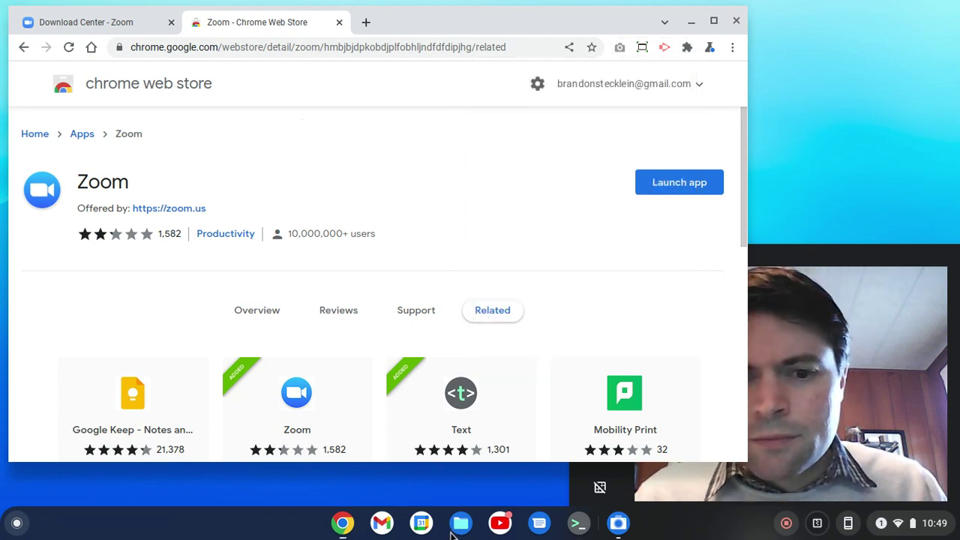
left_click(454, 530)
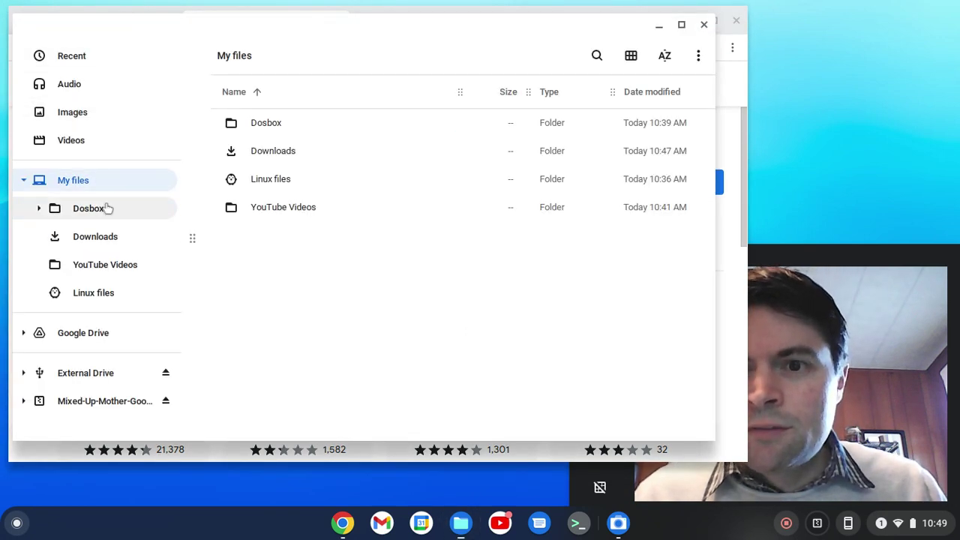
left_click(107, 235)
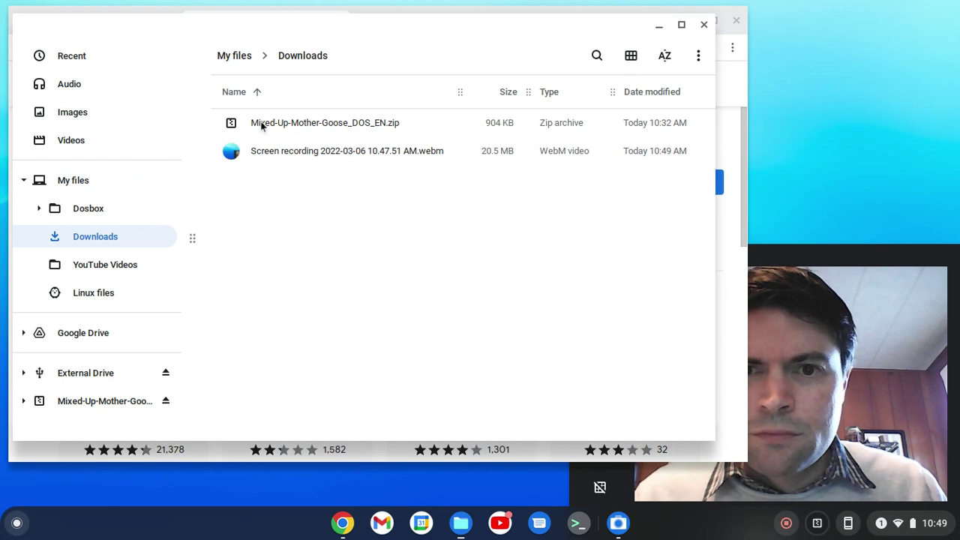
left_click(96, 211)
left_click(82, 182)
left_click_drag(367, 28, 335, 193)
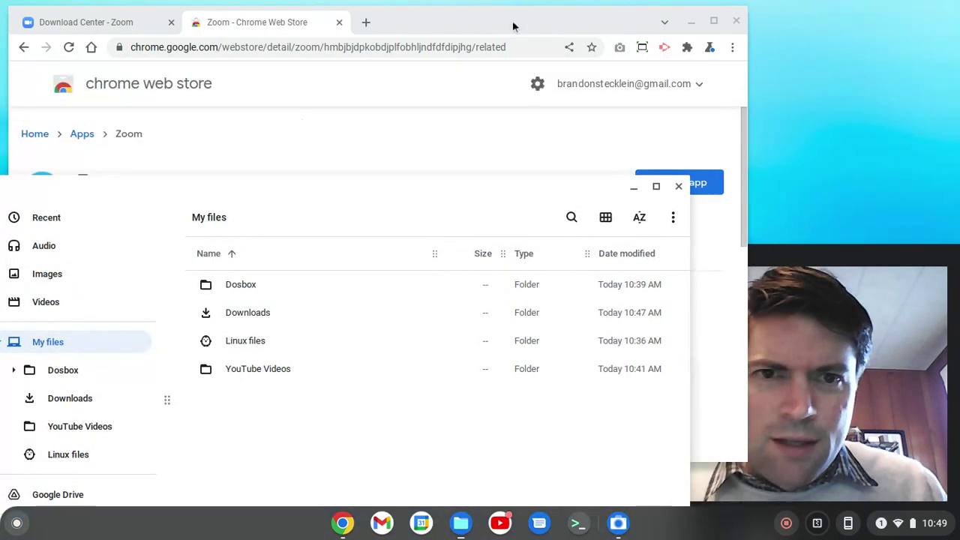
Step: Bring Chrome forward and glance at its Extensions menu
left_click(617, 67)
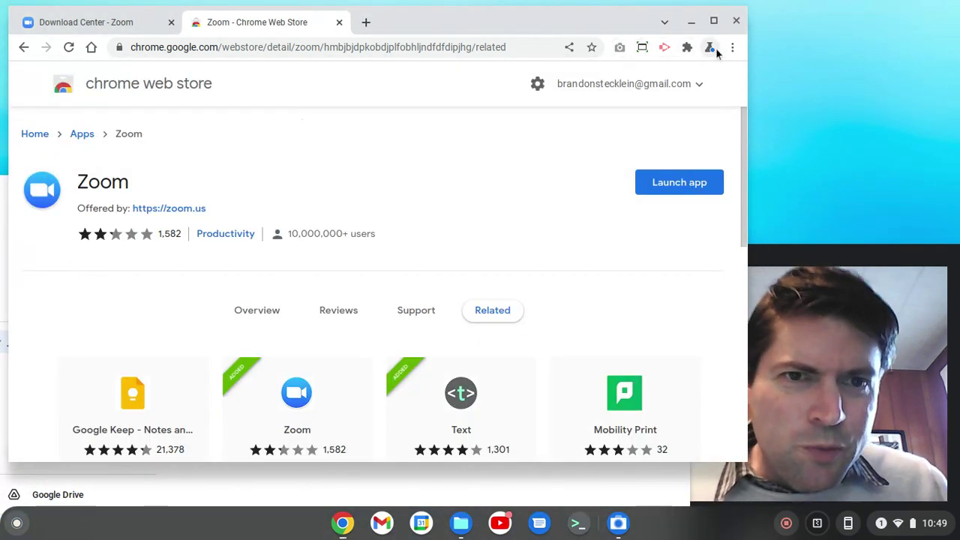
left_click(687, 47)
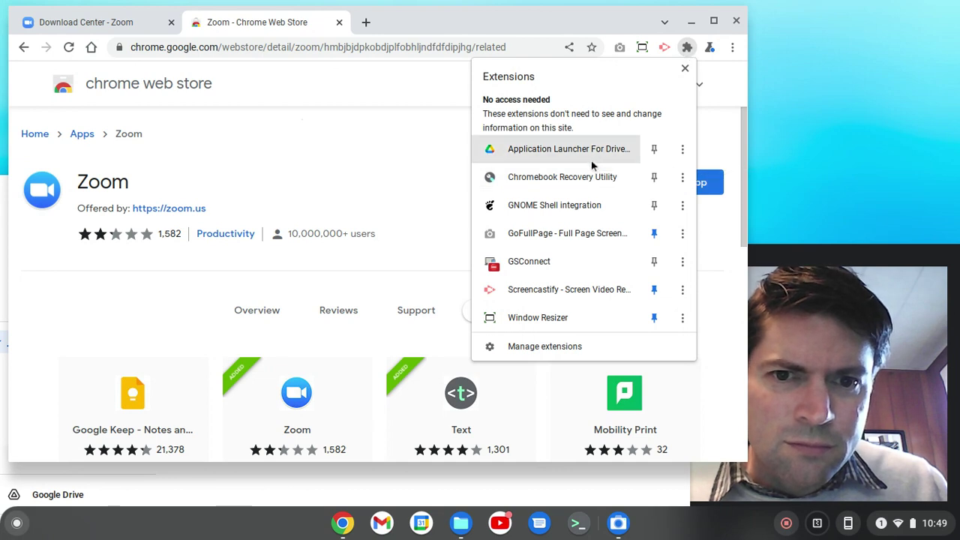
left_click(372, 153)
Step: Switch to the Zoom Download Center tab and read through its web client section
left_click(85, 22)
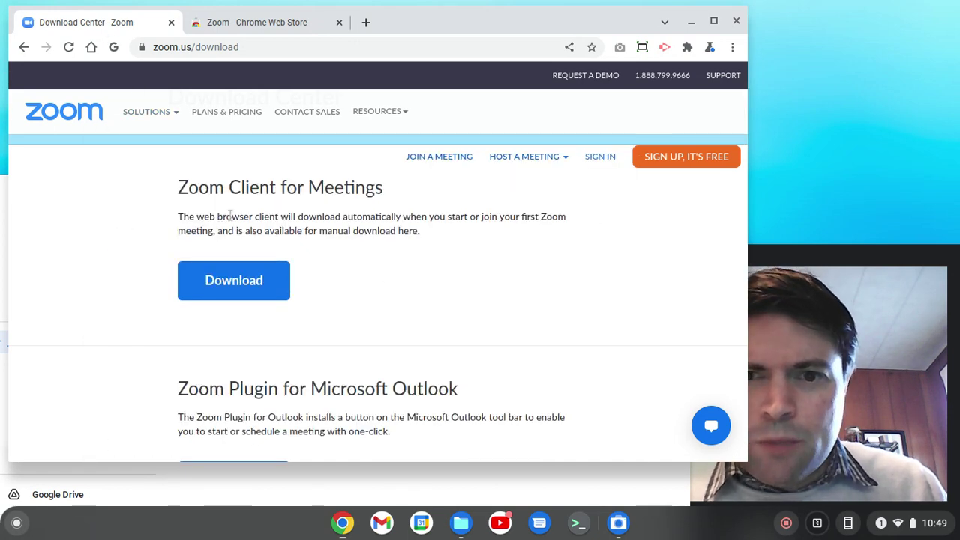
left_click_drag(230, 216, 395, 231)
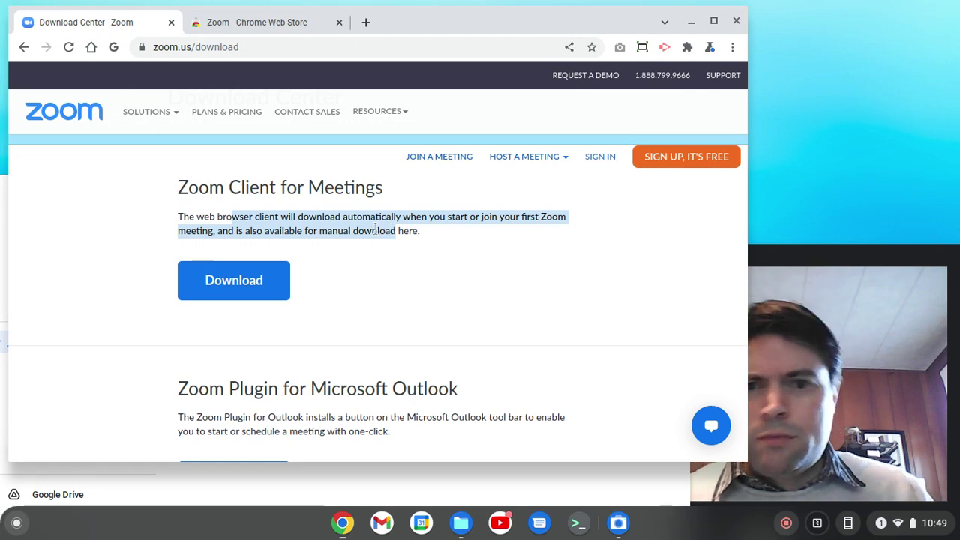
scroll(377, 266, "down", 10)
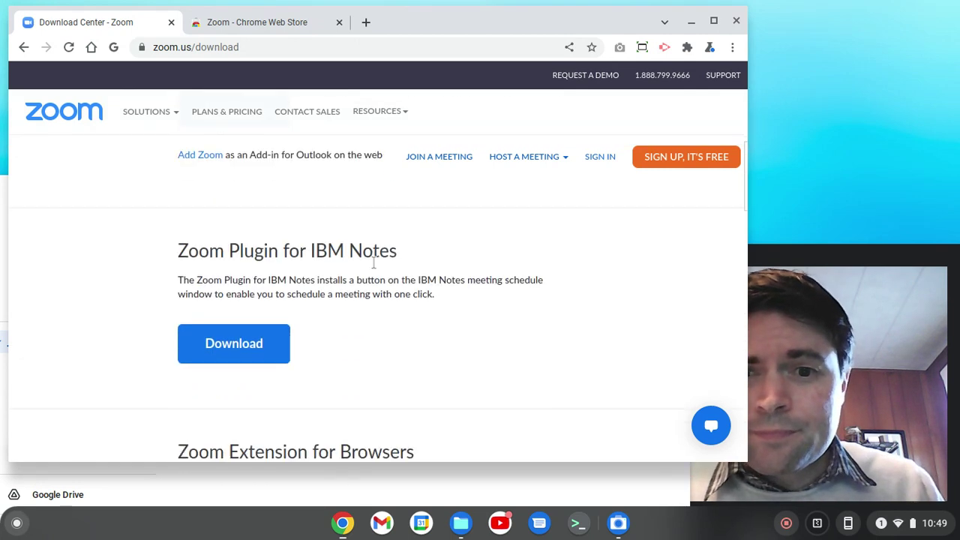
scroll(373, 263, "up", 2)
scroll(373, 261, "down", 4)
scroll(373, 259, "up", 1)
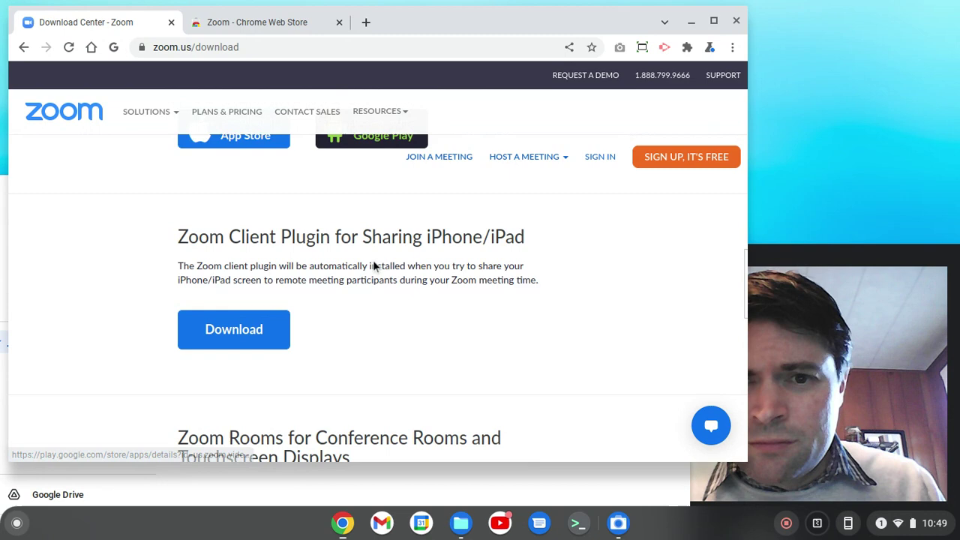
scroll(373, 261, "down", 1)
scroll(373, 261, "up", 10)
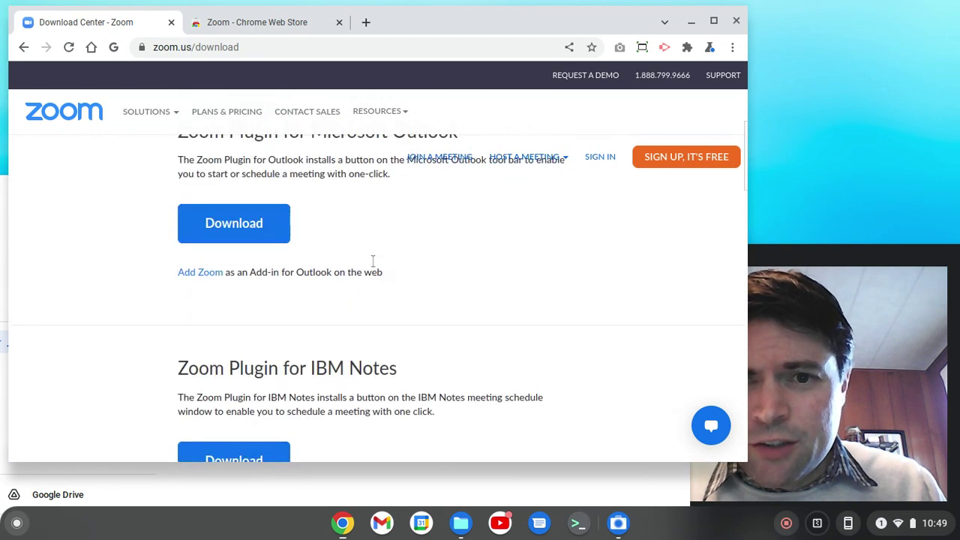
Step: Search Google for 'zoom linux' from the address bar
left_click(344, 45)
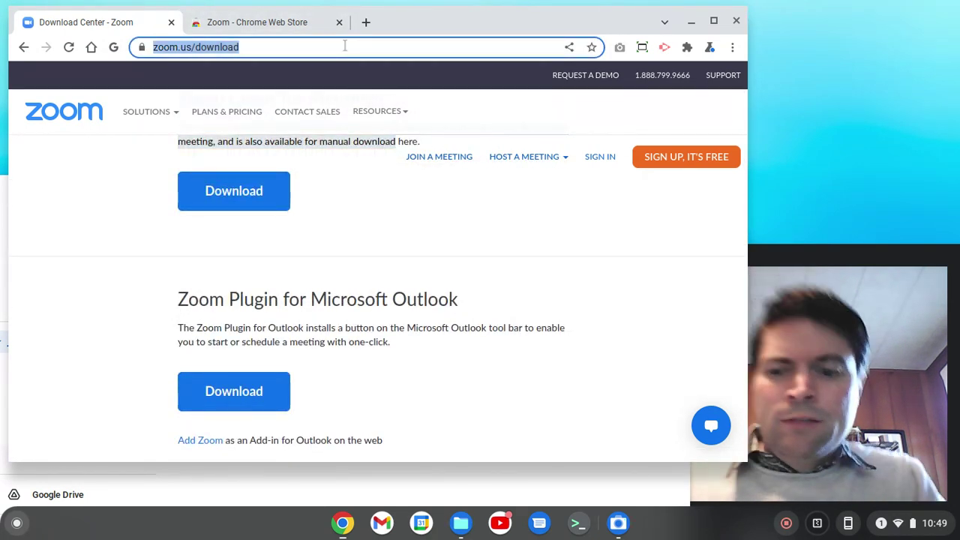
type("zoom linux")
key("Return")
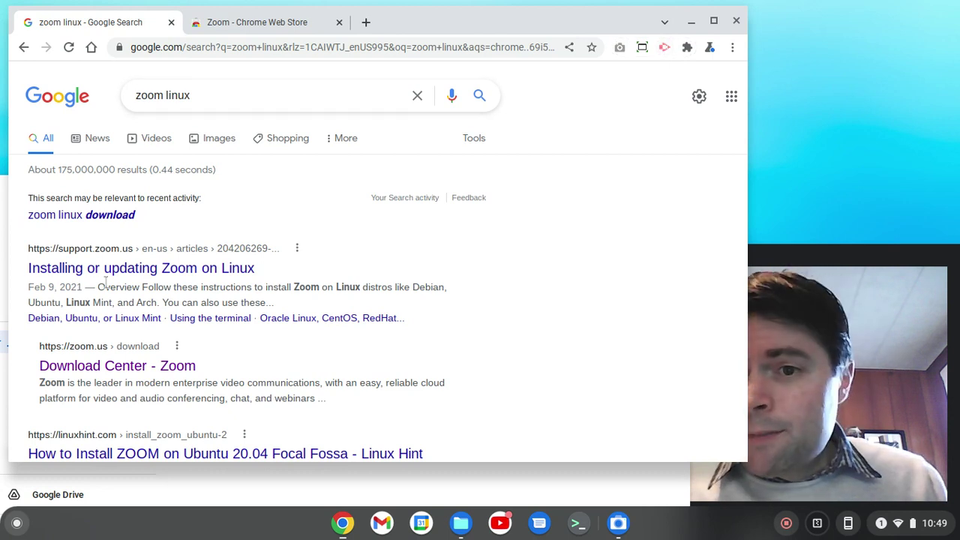
Step: Follow the 'Installing or updating Zoom on Linux' article's graphical installer section to the Download Center
left_click(62, 275)
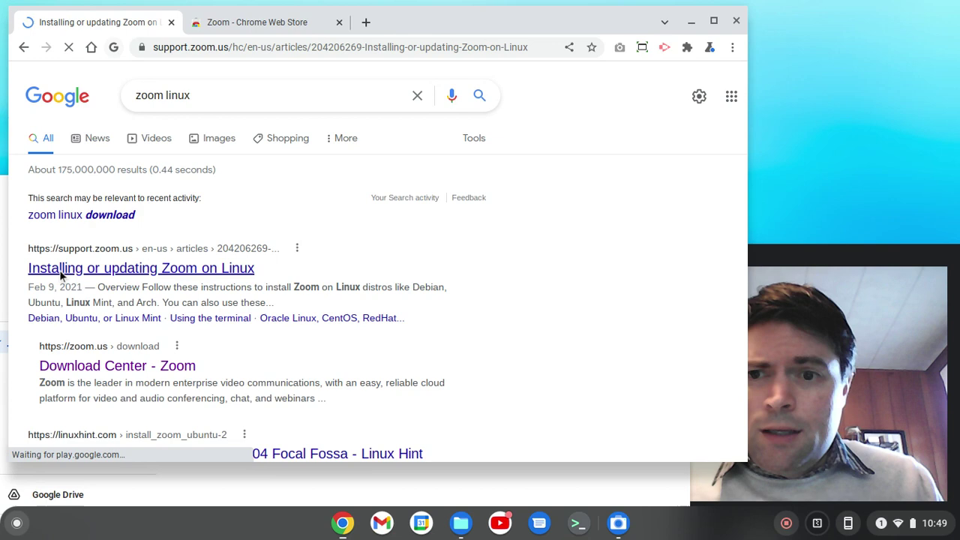
scroll(178, 273, "down", 4)
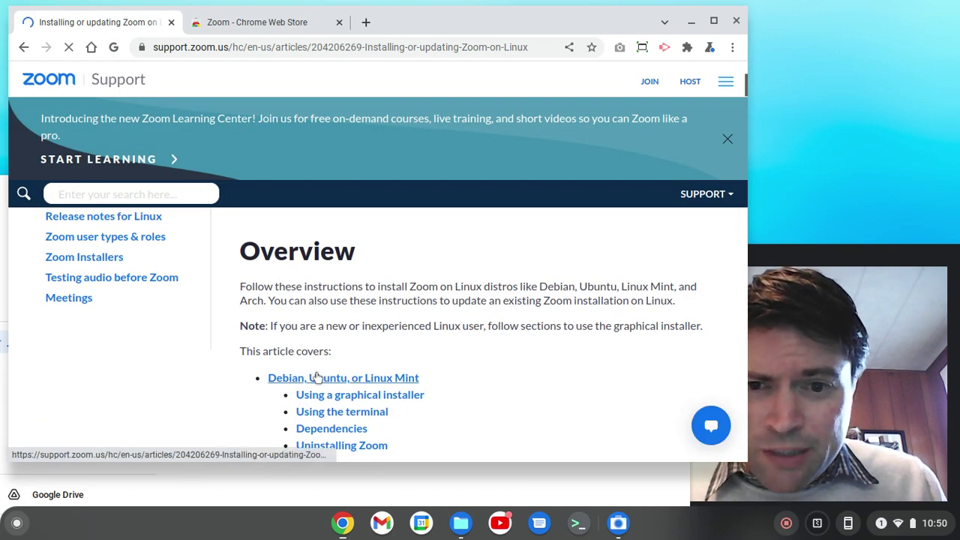
left_click(411, 395)
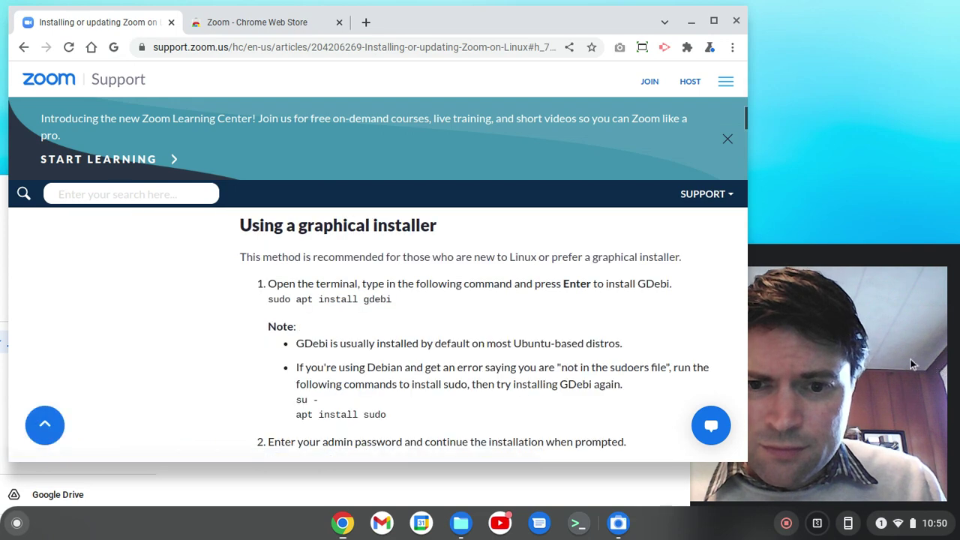
scroll(485, 388, "down", 1)
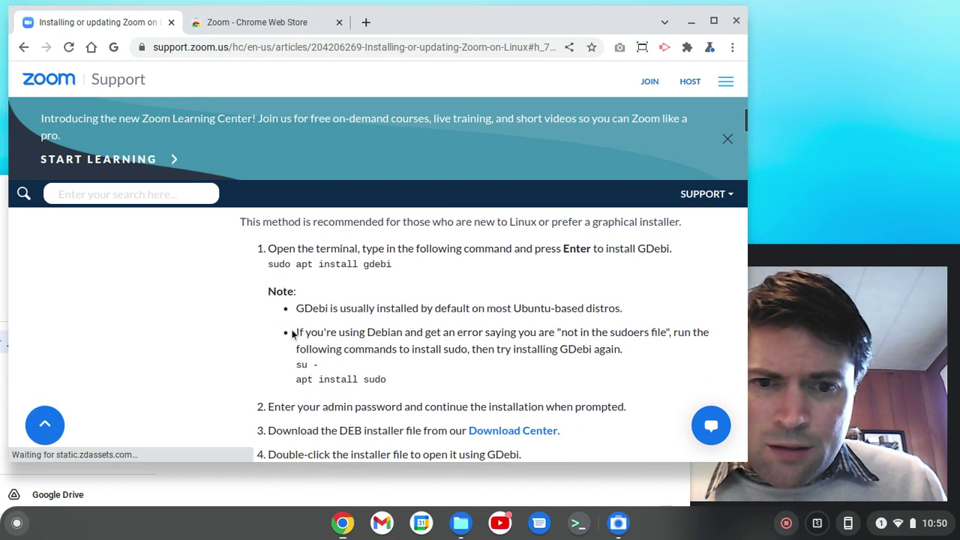
scroll(371, 342, "down", 1)
left_click(510, 401)
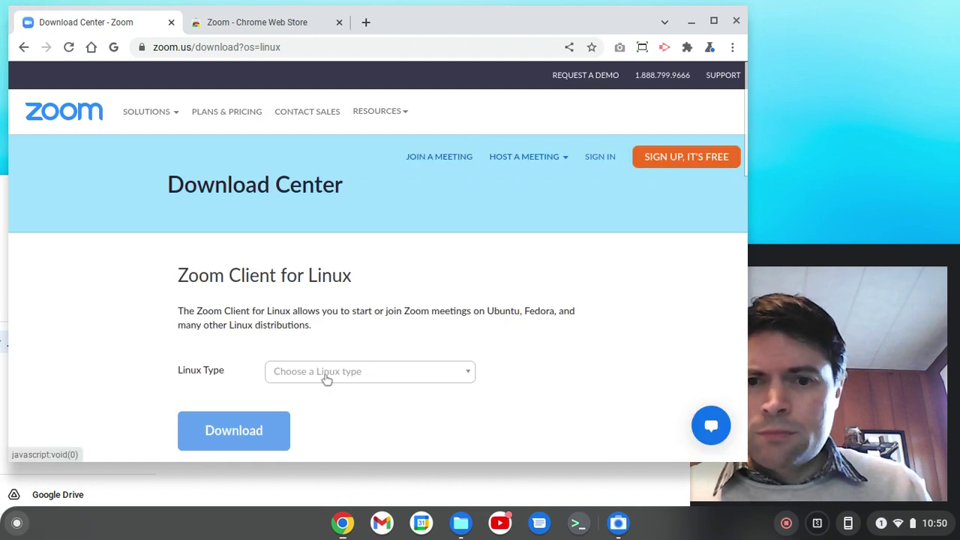
Step: Set the Linux client to Debian, 64 bit, version 9.0+ and download zoom_amd64.deb
left_click(325, 375)
left_click(336, 199)
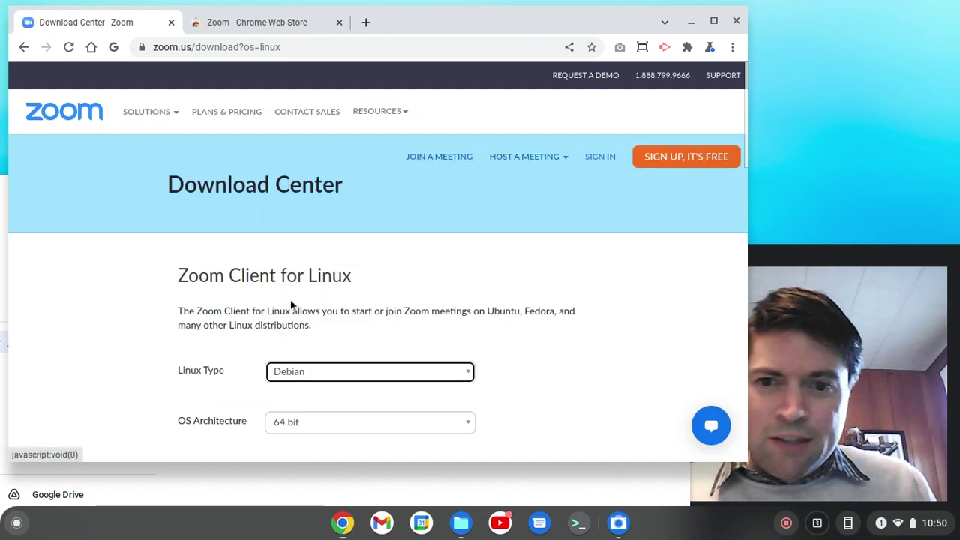
scroll(194, 343, "down", 2)
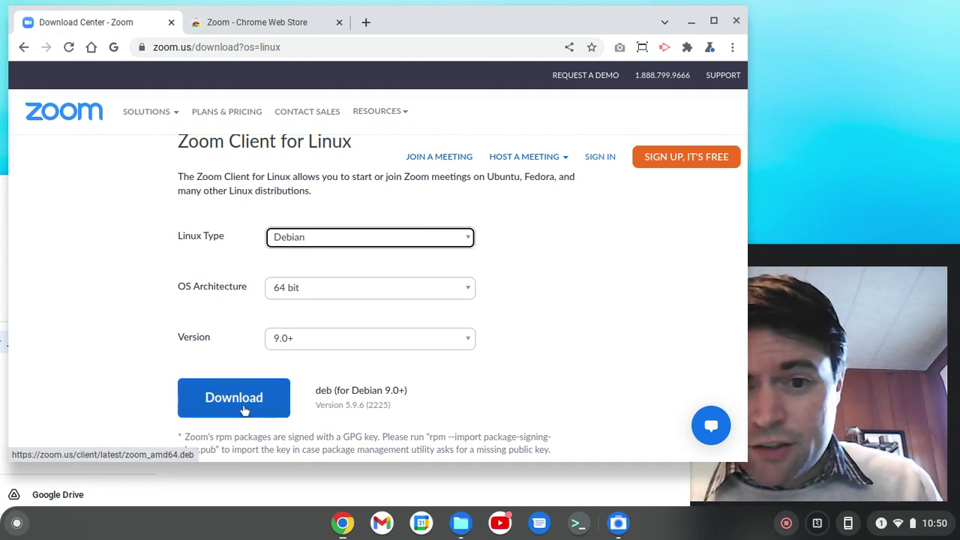
left_click(409, 345)
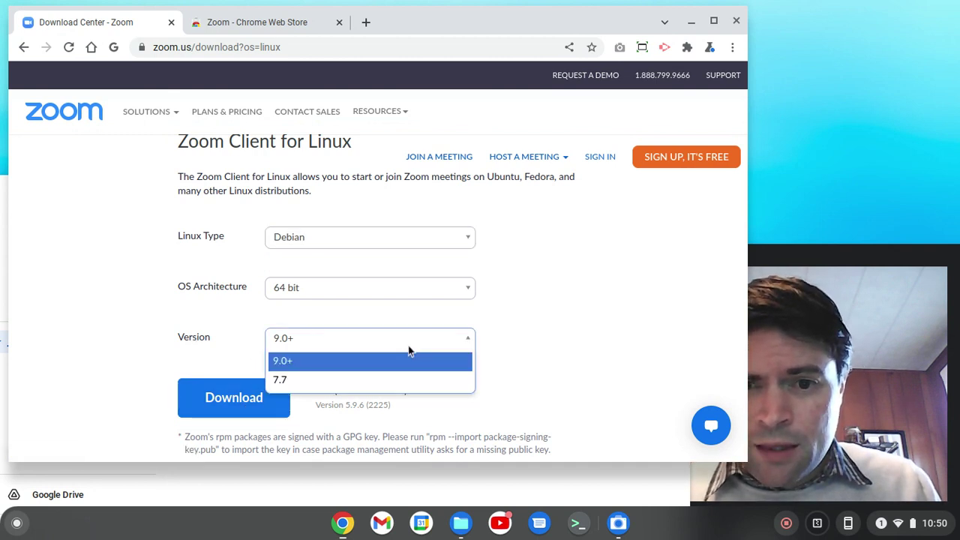
left_click(390, 361)
left_click(272, 401)
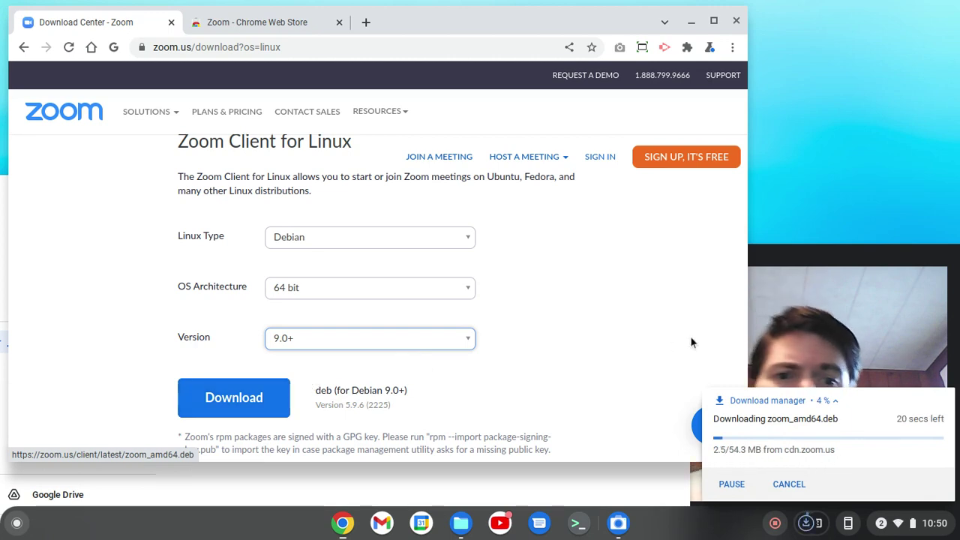
Step: Bring Files forward and open Downloads to find the 54.3 MB zoom_amd64.deb
left_click_drag(626, 22, 487, 33)
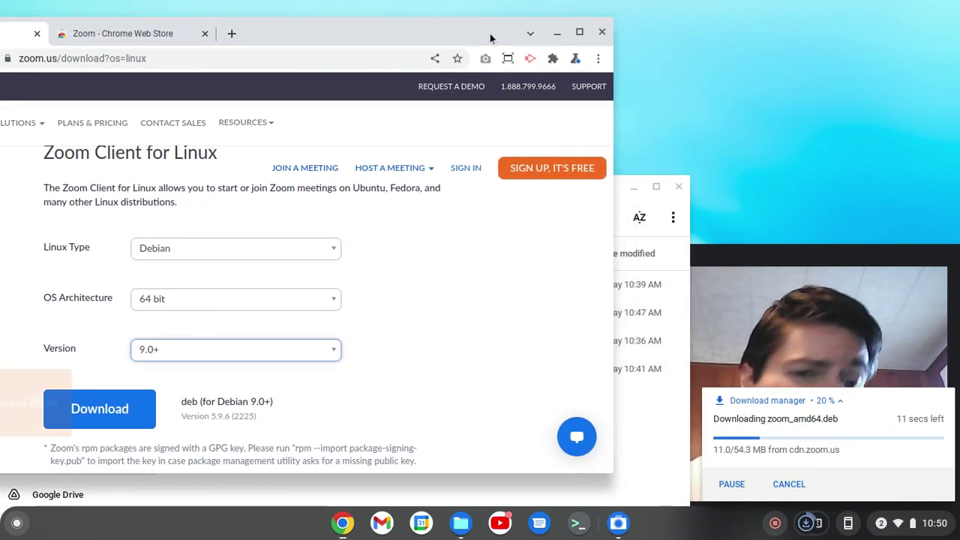
left_click_drag(769, 258, 787, 21)
left_click(671, 450)
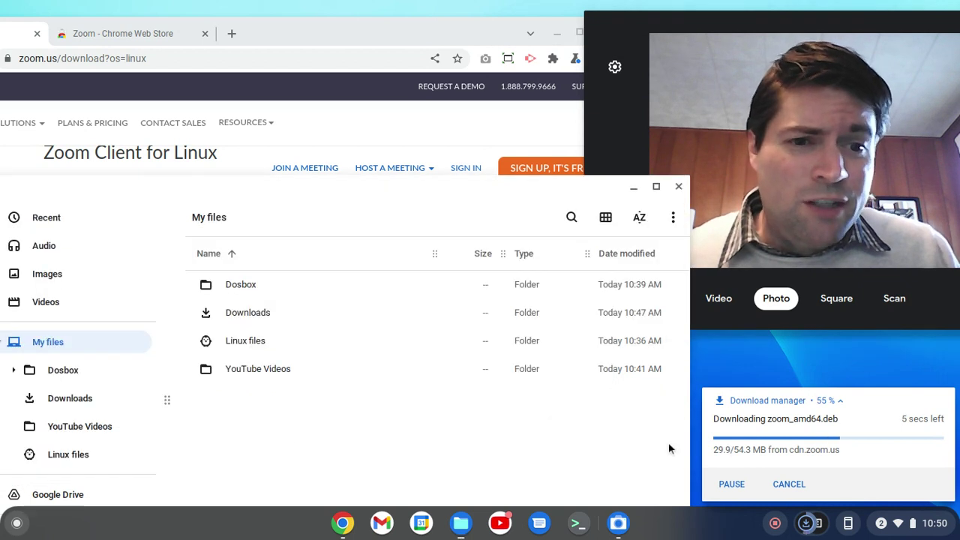
double_click(268, 317)
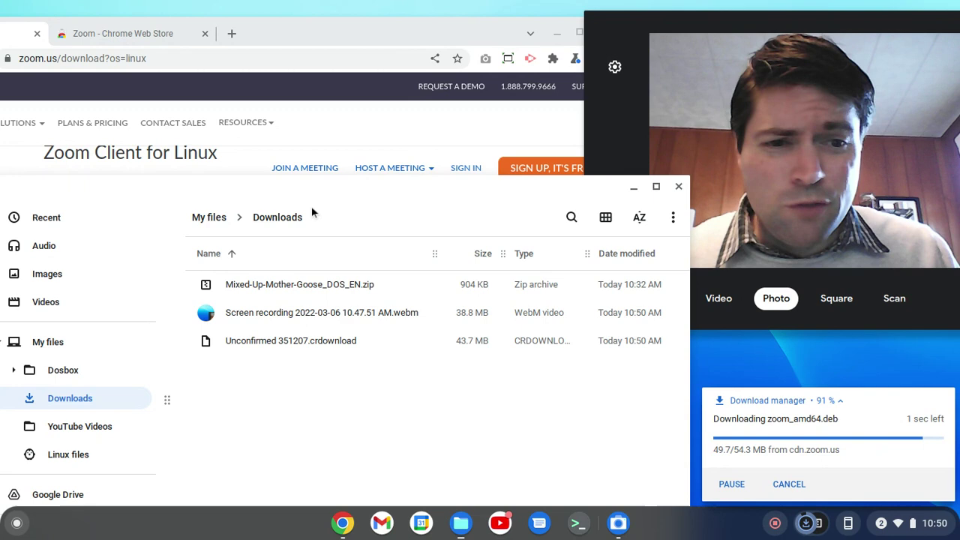
left_click_drag(311, 206, 293, 148)
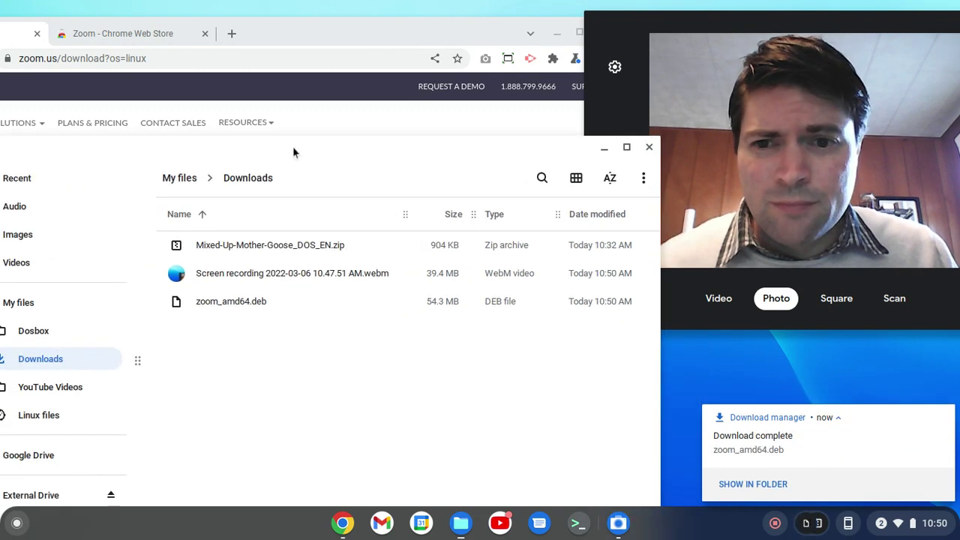
Step: Install zoom 5.9.6.2225 from zoom_amd64.deb with Linux and dismiss the install dialog
double_click(254, 301)
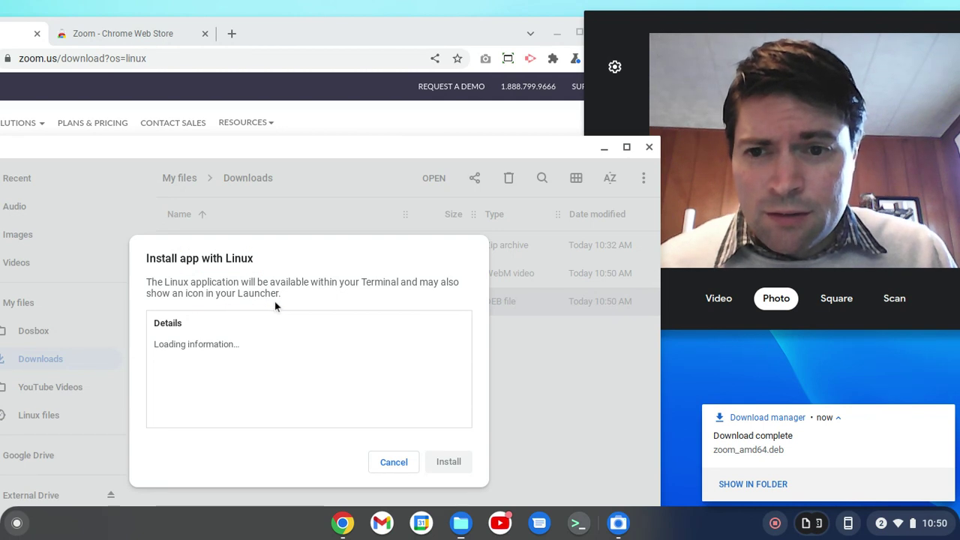
left_click(449, 462)
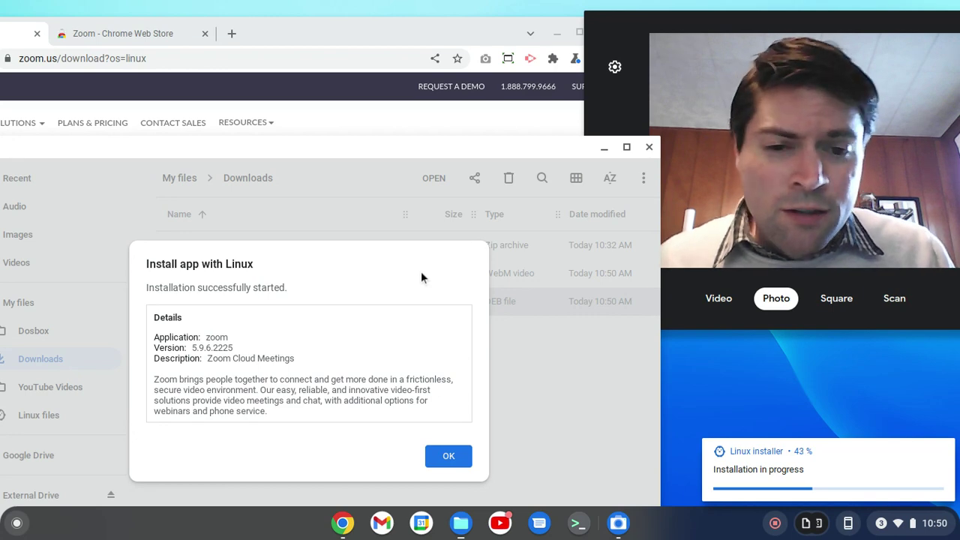
left_click(576, 525)
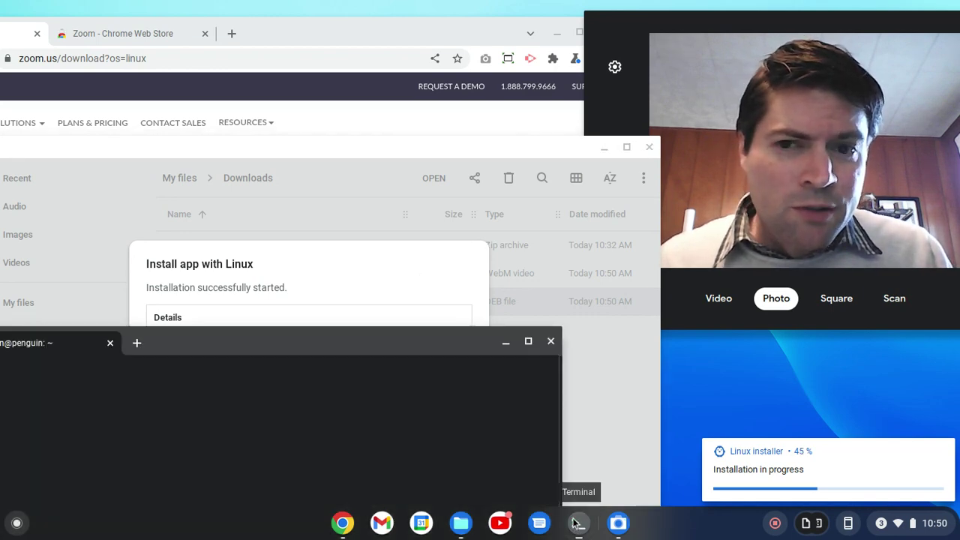
left_click_drag(272, 333, 261, 43)
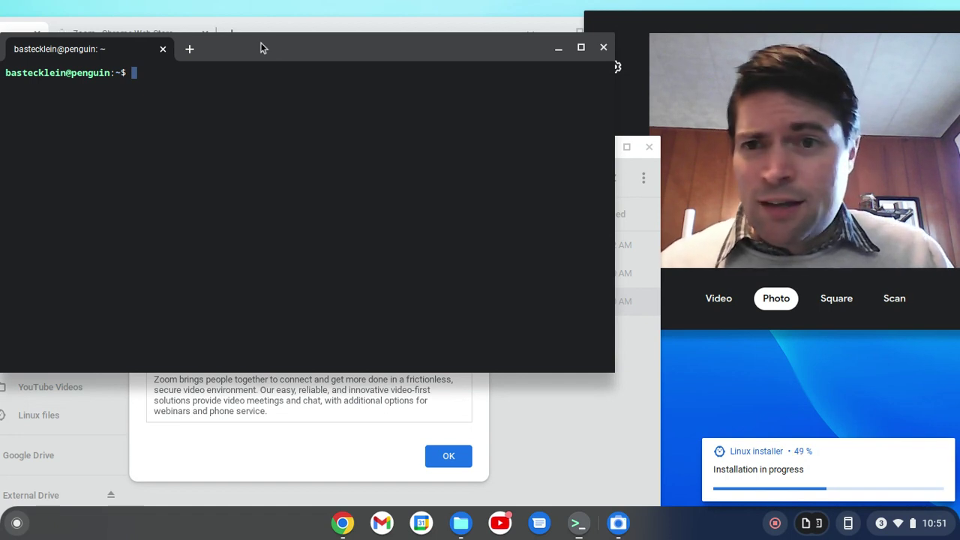
left_click(604, 48)
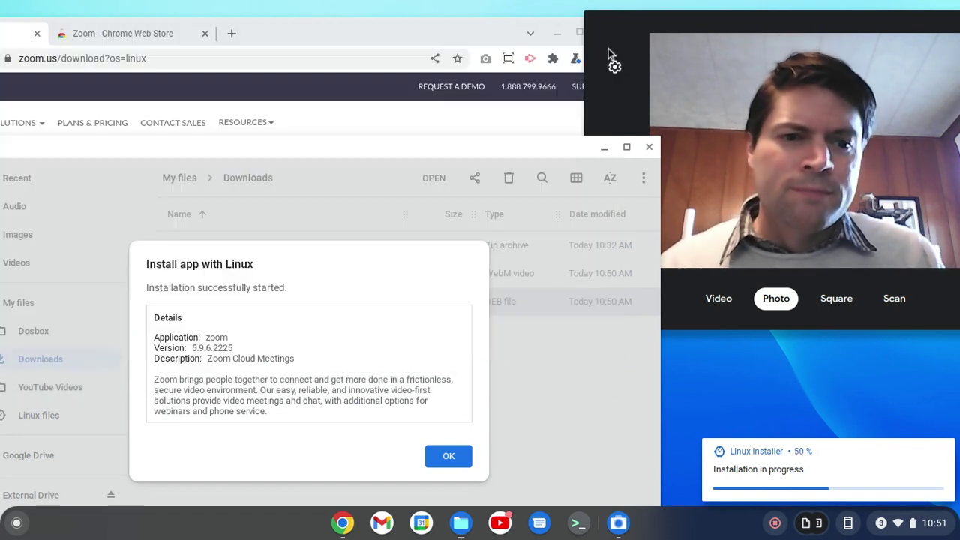
left_click(449, 458)
left_click(495, 440)
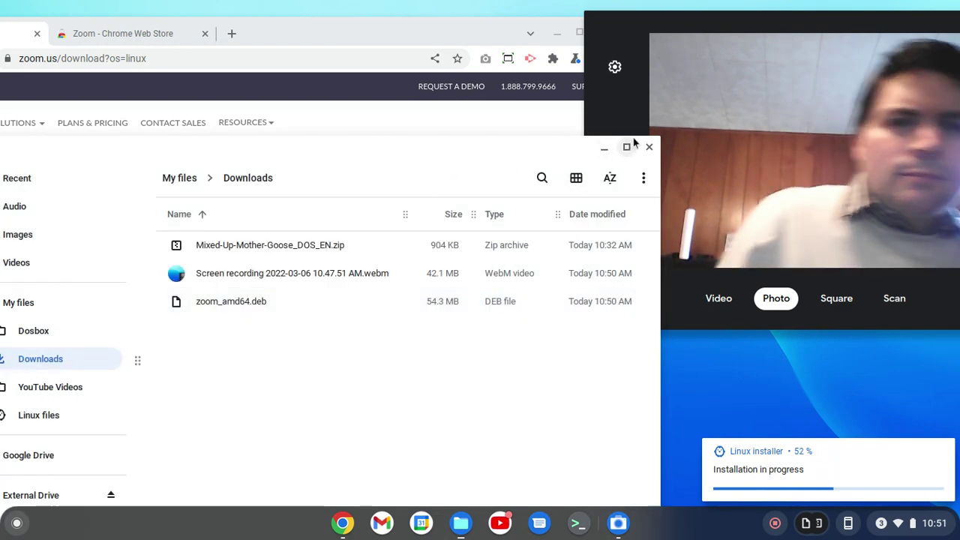
Step: Close Files and open Chrome's extension management page
left_click(649, 146)
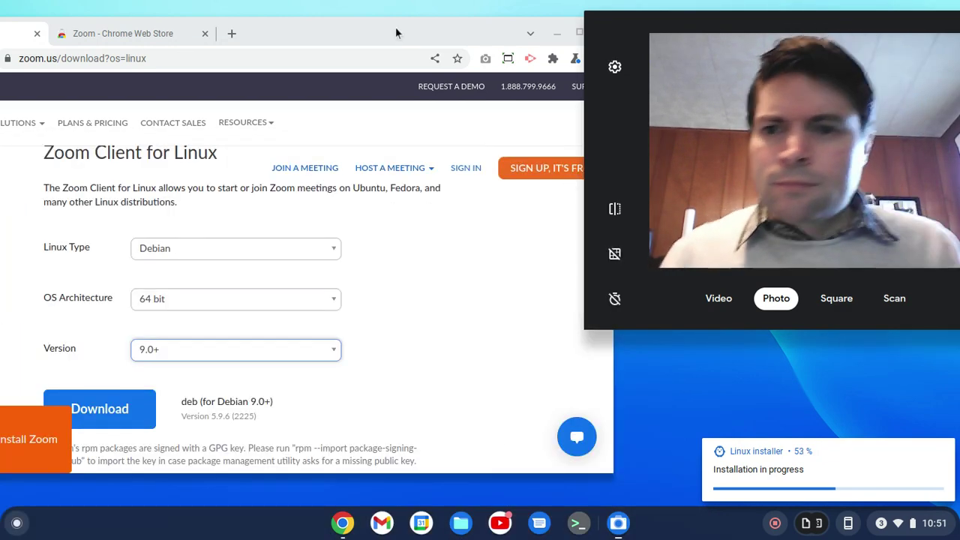
scroll(325, 282, "down", 1)
left_click(436, 30)
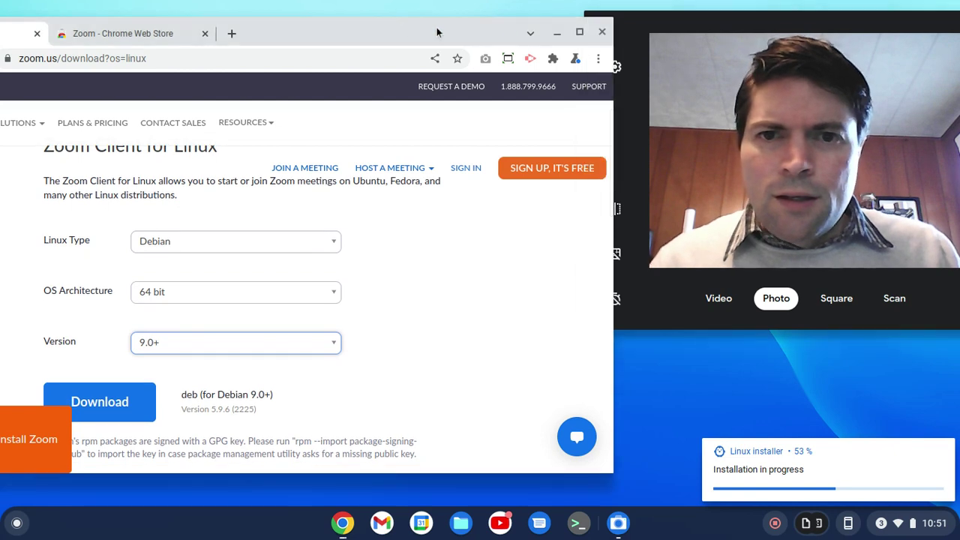
left_click(553, 59)
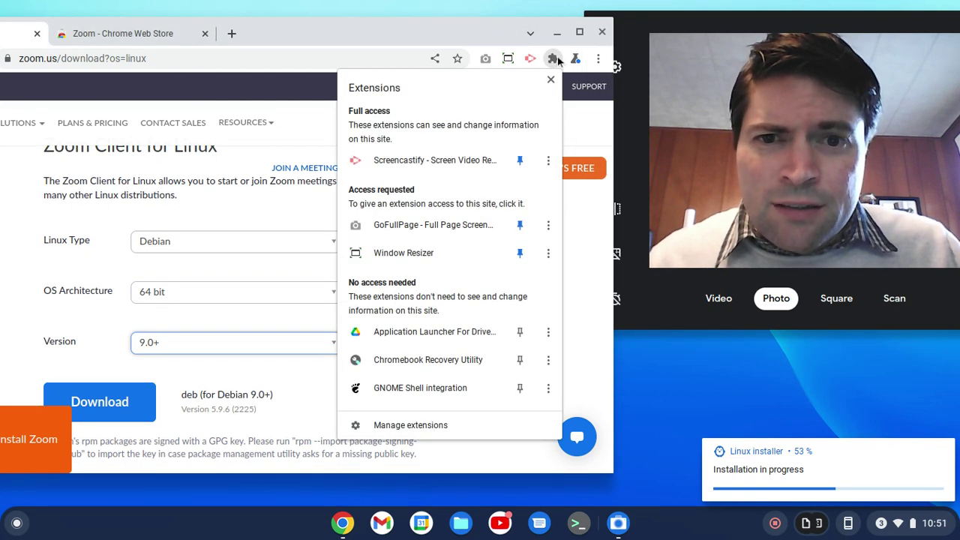
scroll(462, 262, "down", 1)
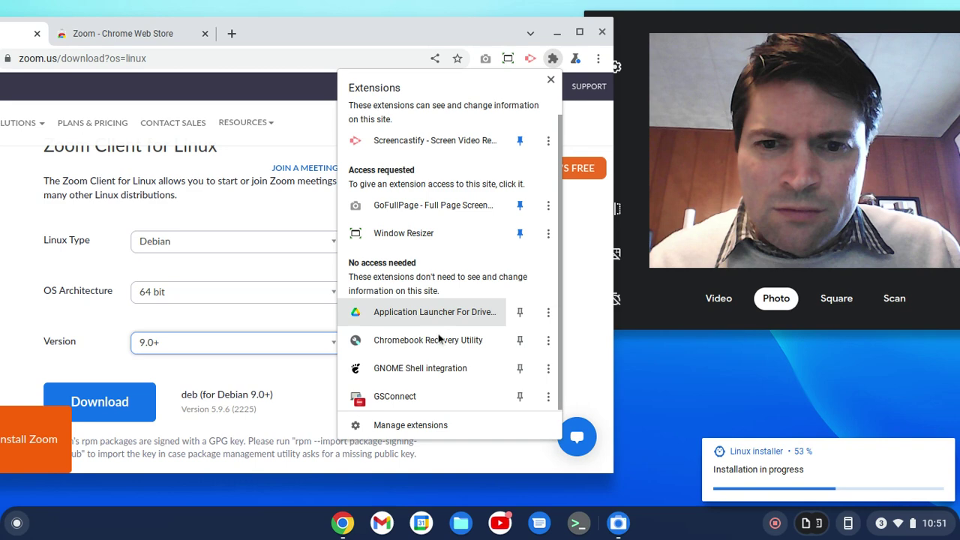
left_click(429, 426)
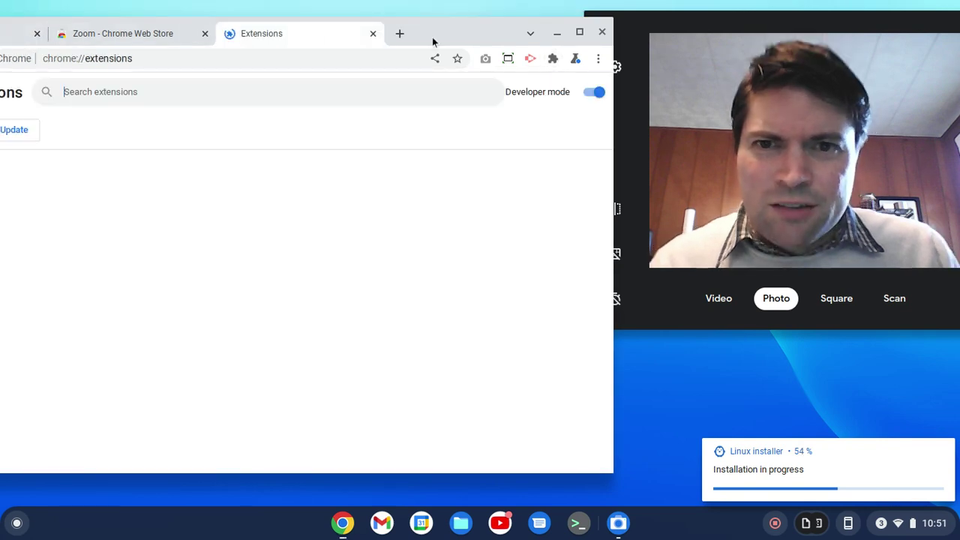
Step: Open the Zoom Chrome app's details under Chrome Apps: version 5.0.1, 40.6 MB
left_click_drag(431, 37, 534, 28)
scroll(228, 195, "down", 5)
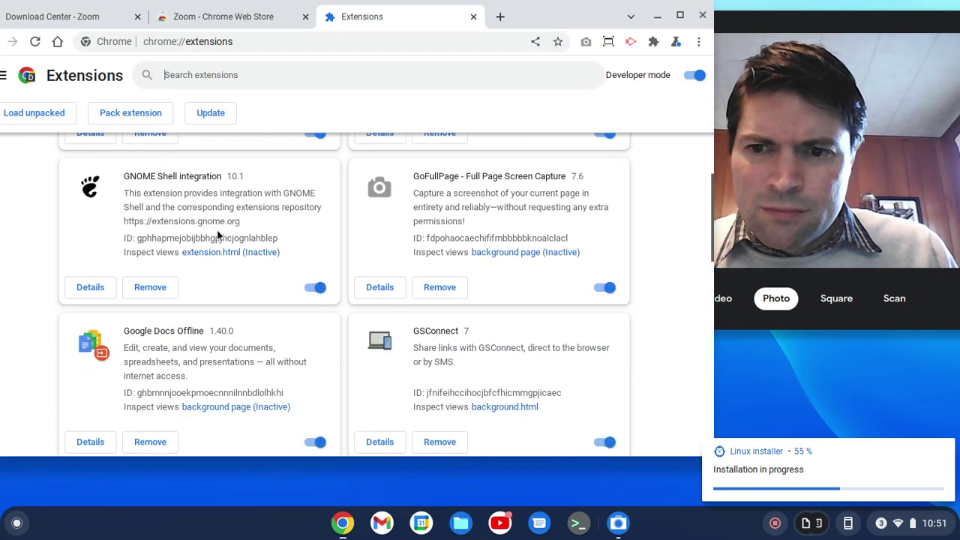
scroll(221, 233, "down", 6)
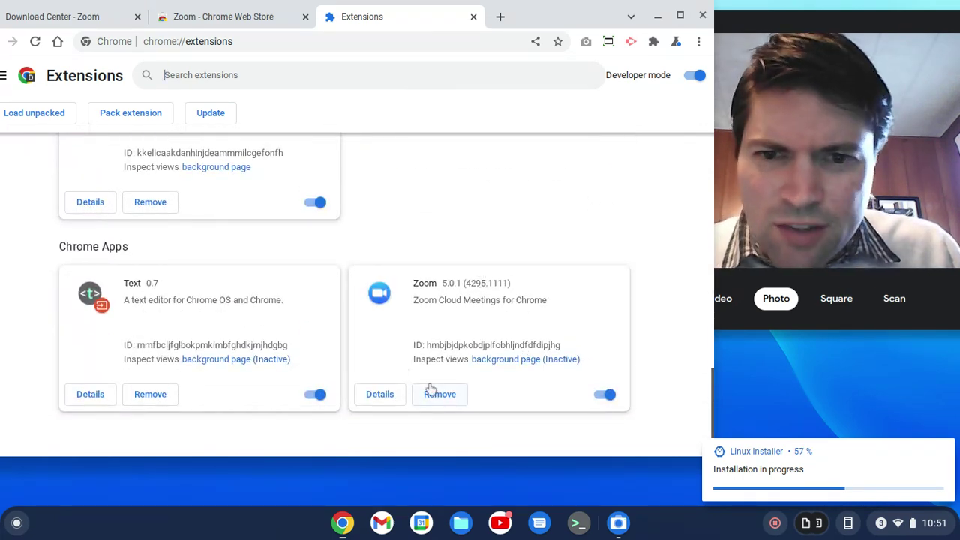
left_click(380, 394)
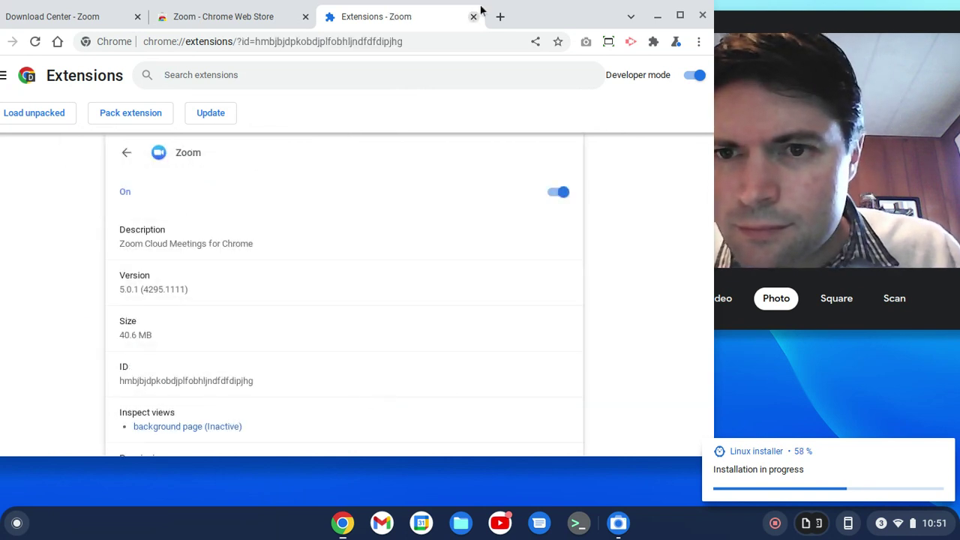
left_click_drag(528, 25, 418, 49)
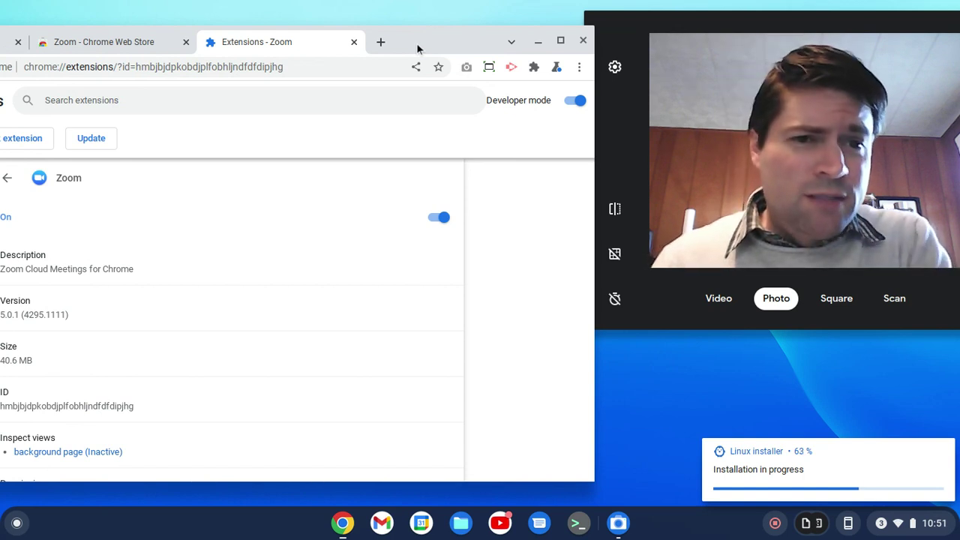
Step: Switch to the Zoom Chrome Web Store listing tab and scroll through its Related section
left_click(104, 42)
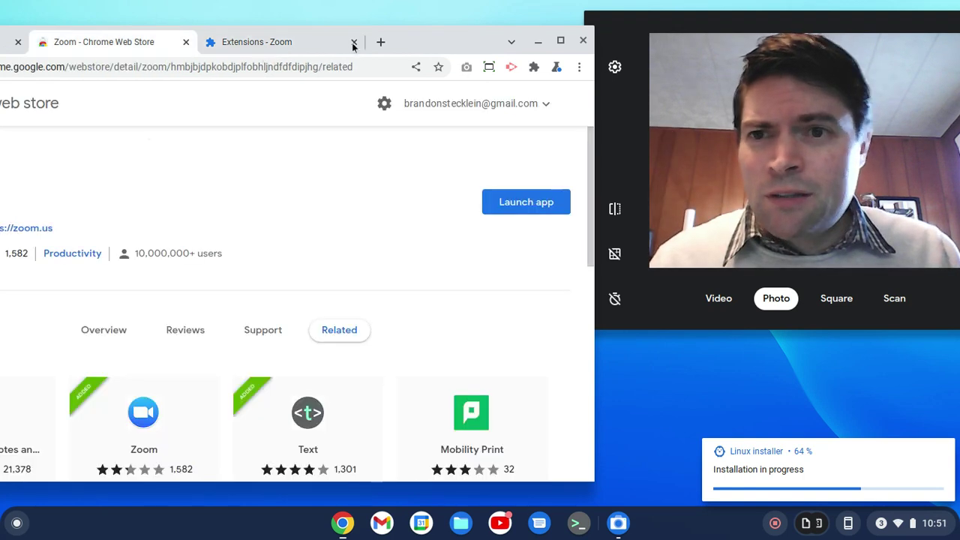
left_click_drag(411, 45, 533, 48)
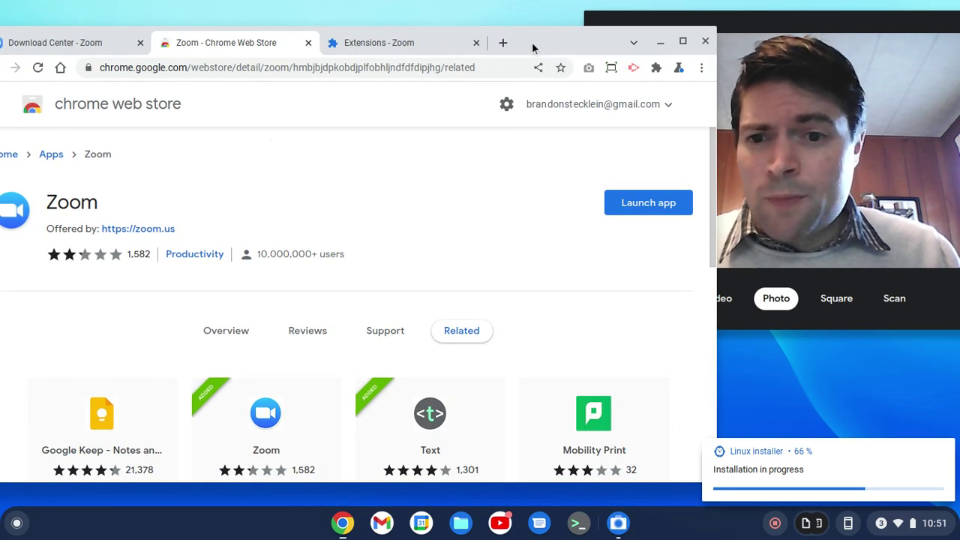
scroll(338, 240, "down", 10)
scroll(339, 240, "up", 1)
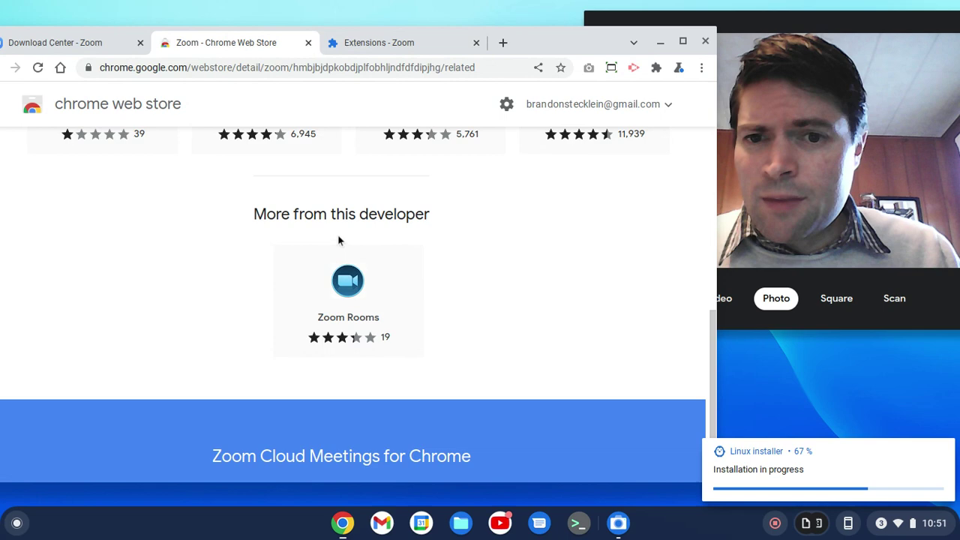
scroll(338, 240, "up", 4)
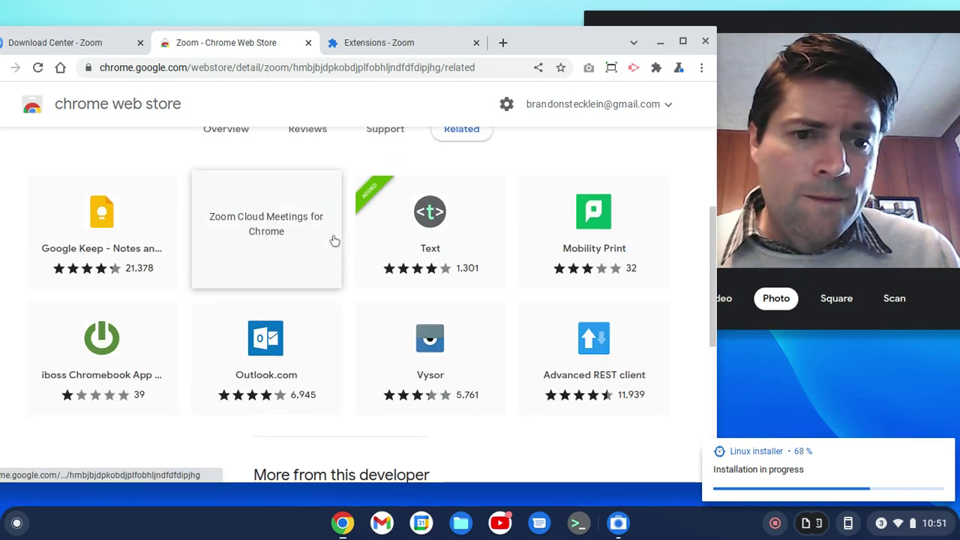
left_click_drag(538, 45, 489, 36)
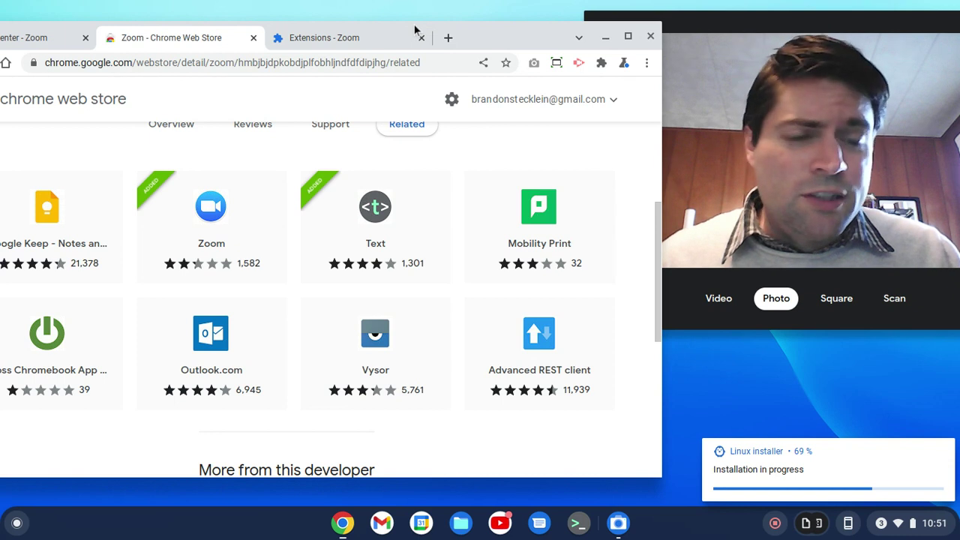
Step: Flip between the Camera app, Zoom extension details and download center, then return to the listing's Overview
left_click(729, 29)
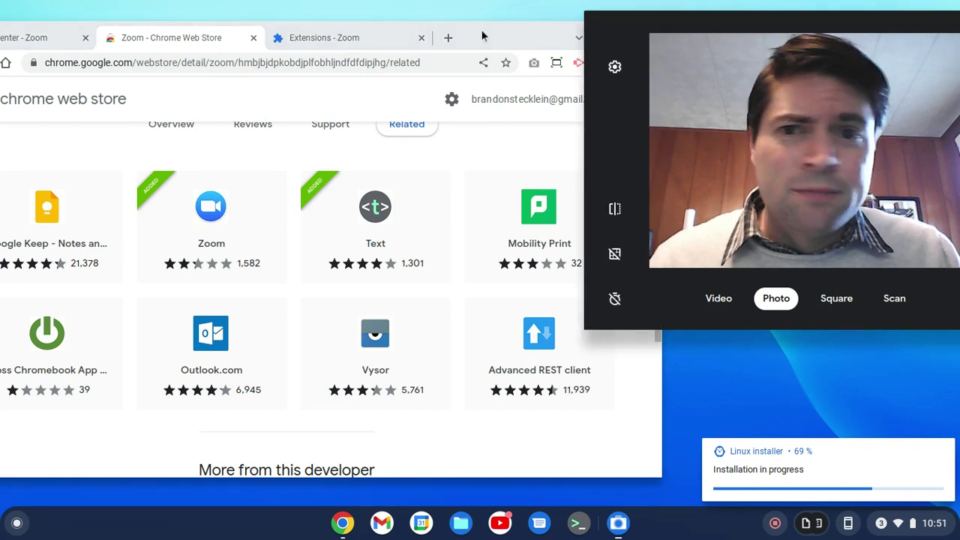
left_click(327, 36)
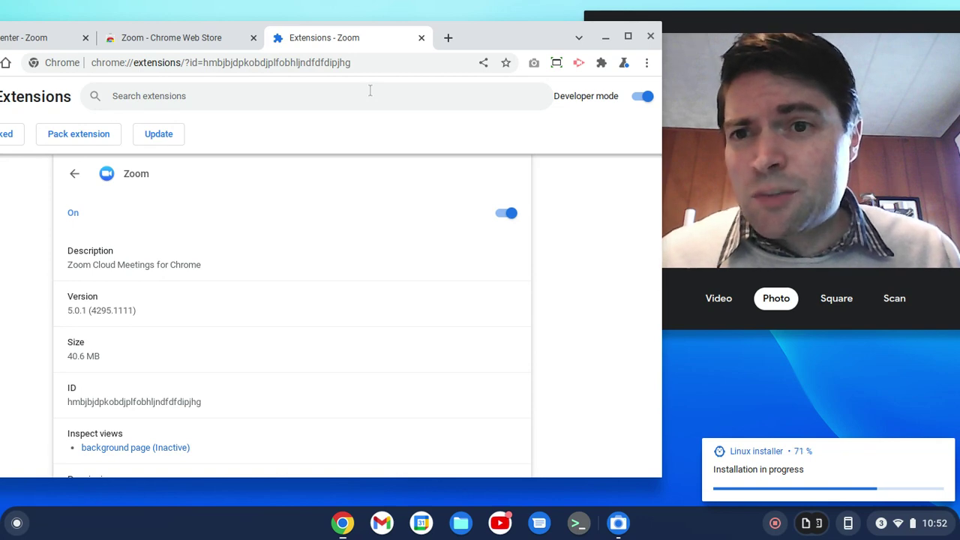
left_click_drag(498, 41, 591, 42)
left_click(60, 40)
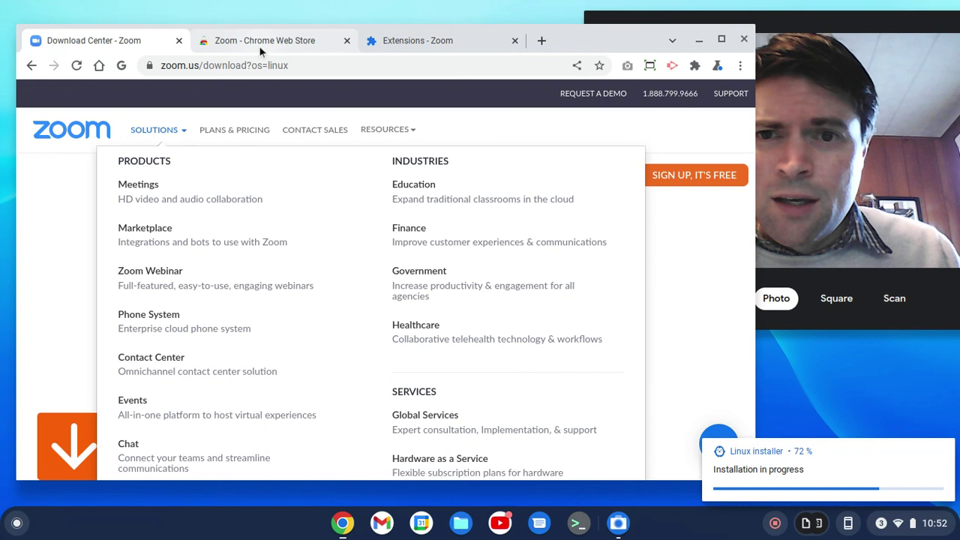
left_click(259, 45)
left_click(30, 65)
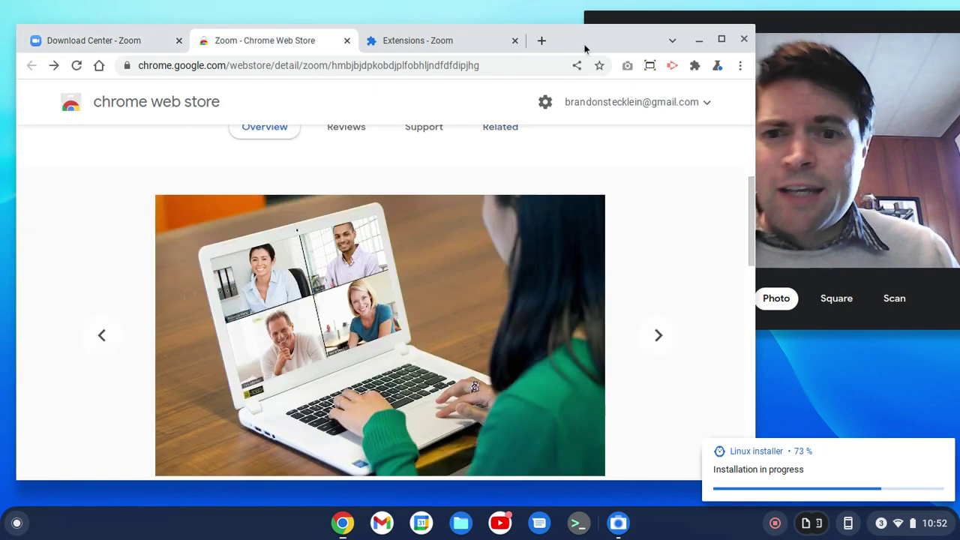
mouse_move(585, 48)
left_mouse_down()
mouse_move(465, 46)
mouse_move(573, 41)
left_mouse_up()
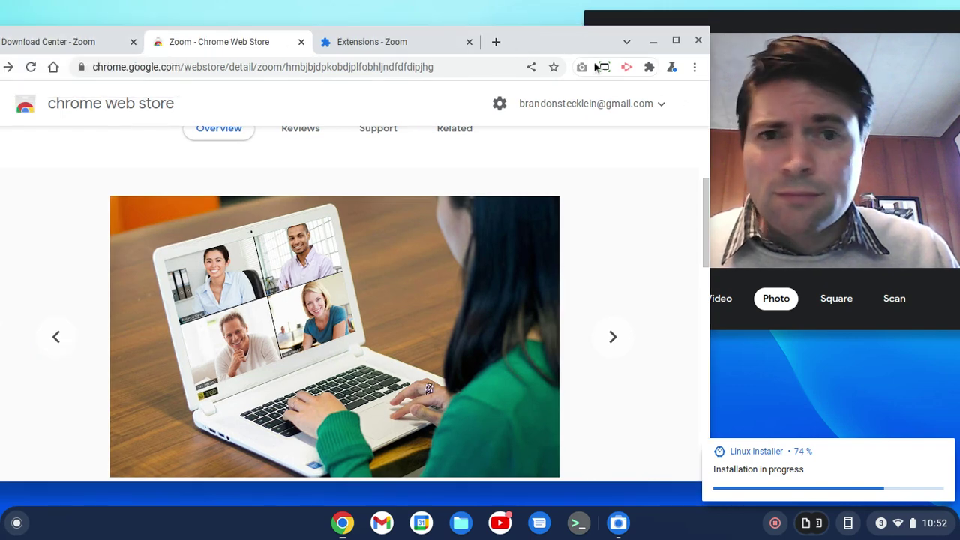
Step: Rearrange the Chrome and Camera windows while the Linux Zoom installer finishes installing
left_click_drag(570, 42, 529, 30)
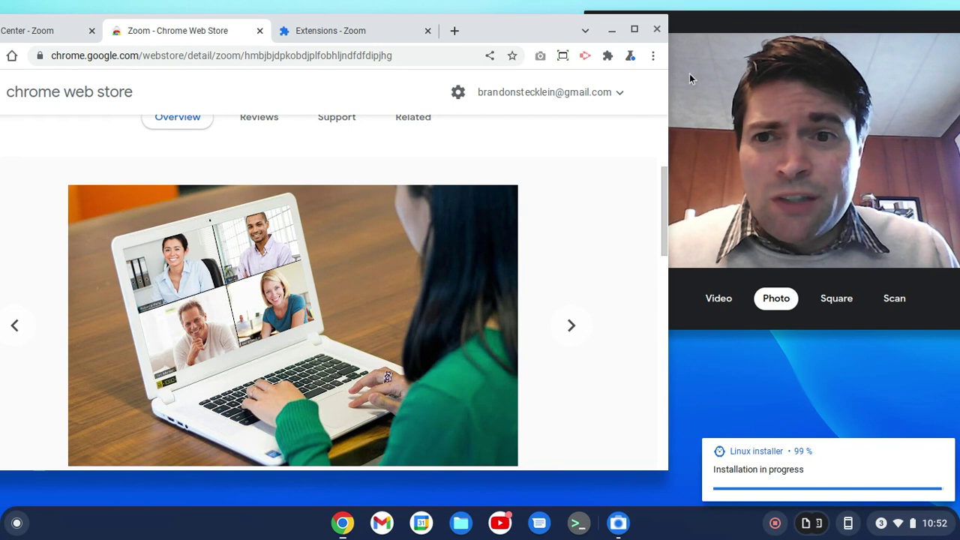
left_click_drag(495, 22, 547, 34)
left_click(821, 22)
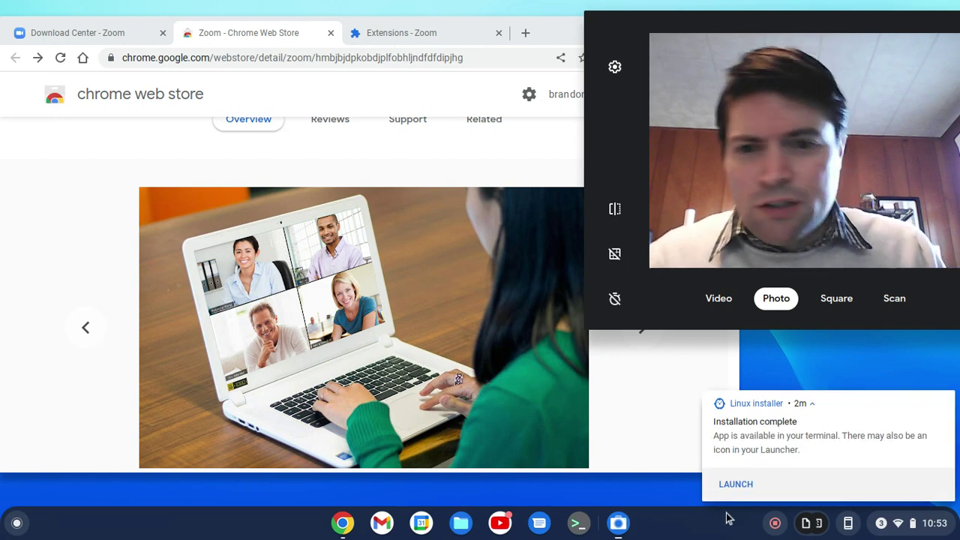
Step: Launch the Zoom 5.9.6 Linux client from the launcher's Linux apps folder and reposition its window
left_click(20, 519)
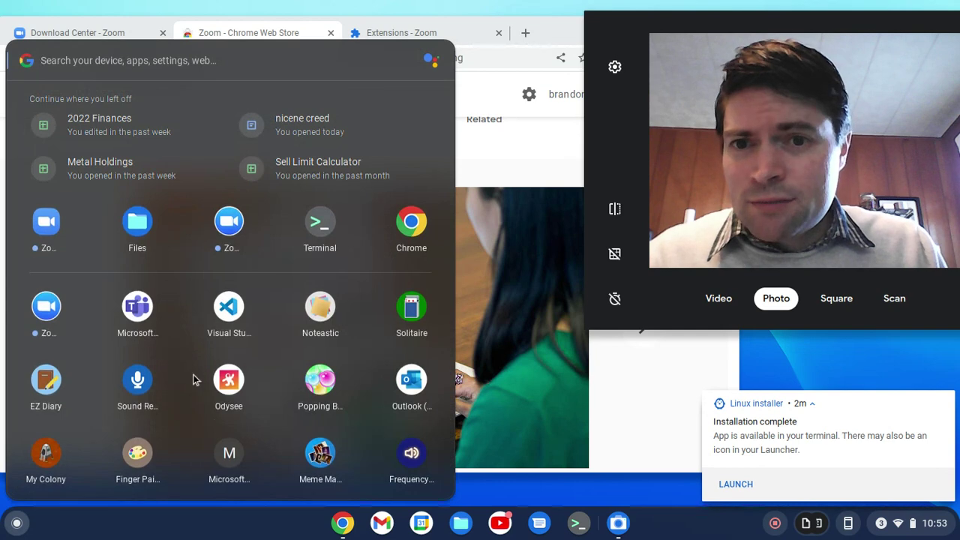
scroll(197, 380, "down", 5)
left_click(146, 448)
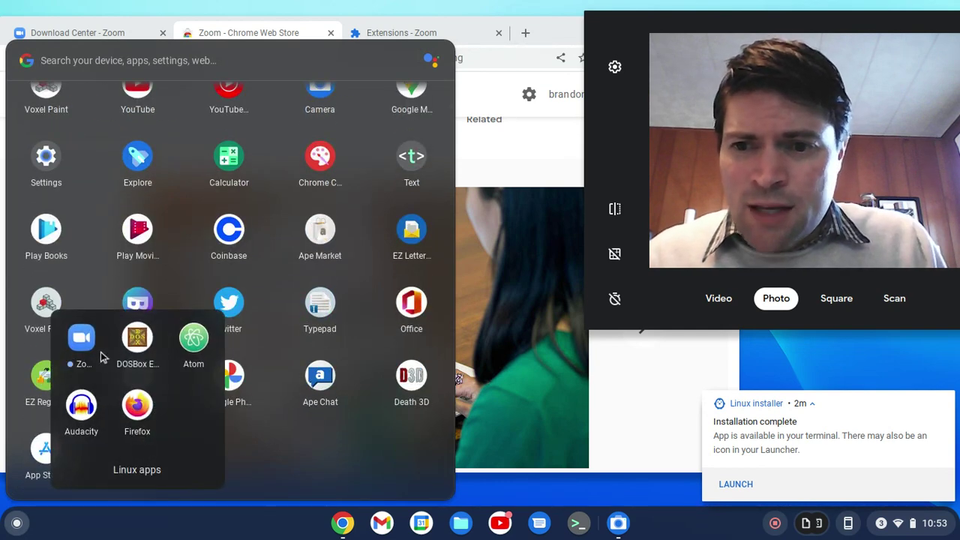
left_click(84, 339)
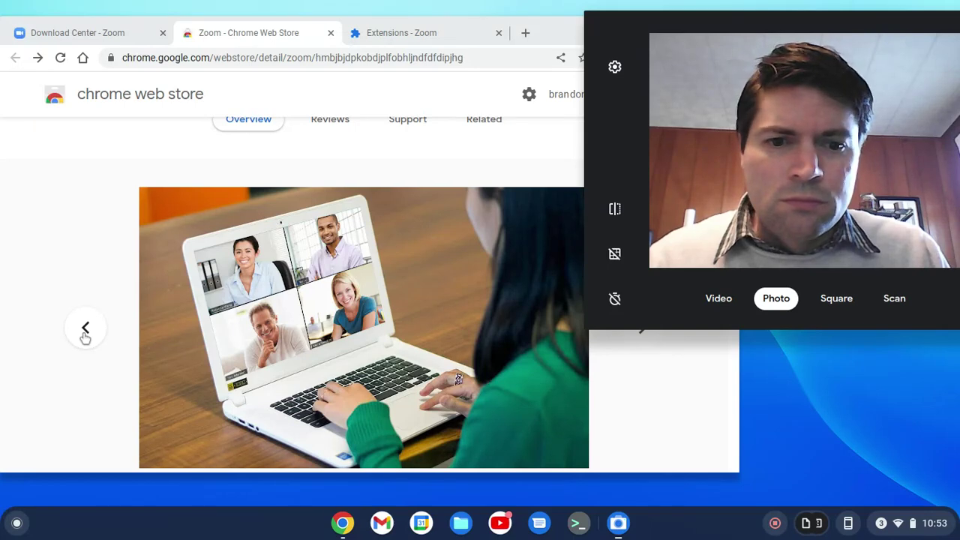
left_click_drag(495, 96, 413, 86)
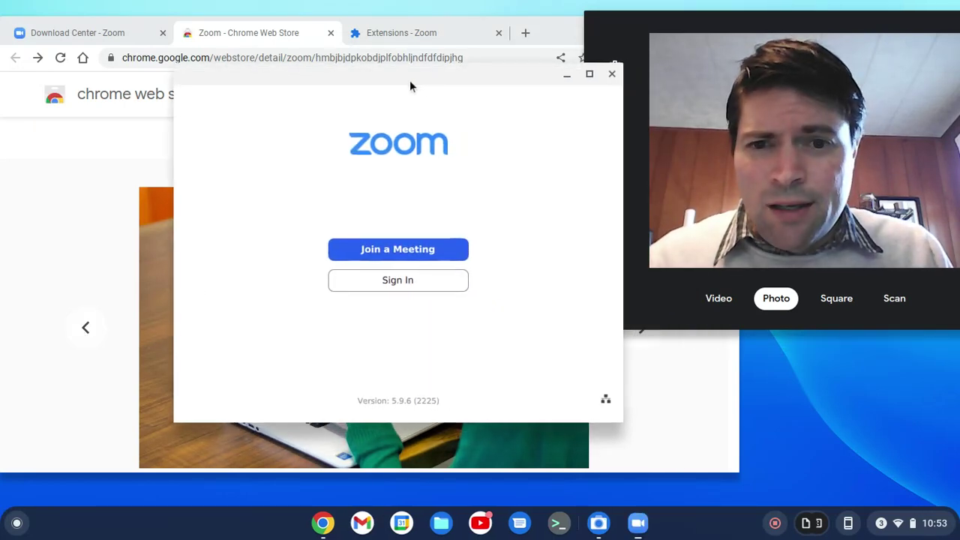
Step: Close the Zoom Linux client and bring Chrome in front of the Camera app
left_click(605, 73)
left_click(401, 148)
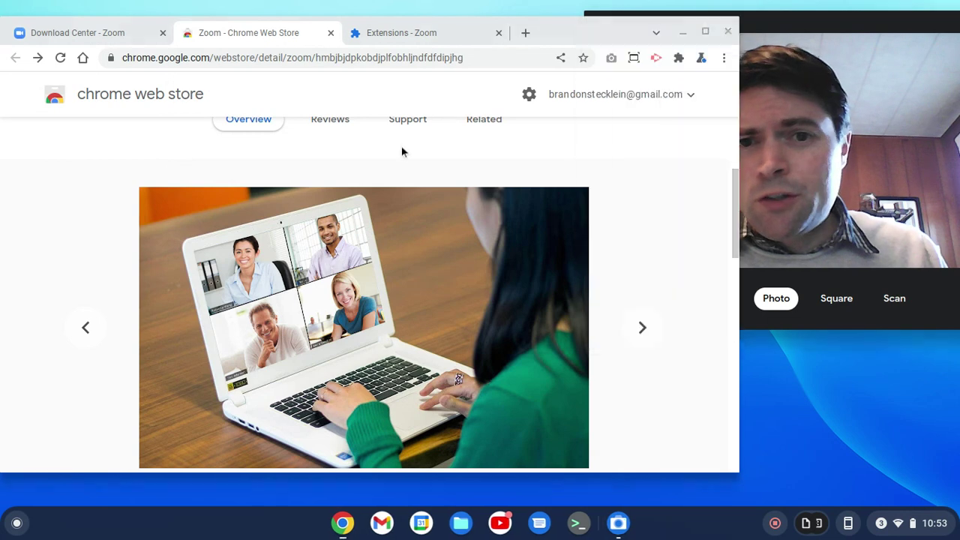
mouse_move(592, 30)
left_mouse_down()
mouse_move(526, 48)
mouse_move(614, 31)
mouse_move(602, 45)
left_mouse_up()
Step: Close Chrome from the Zoom extension tab and move the Camera window left
left_click(377, 48)
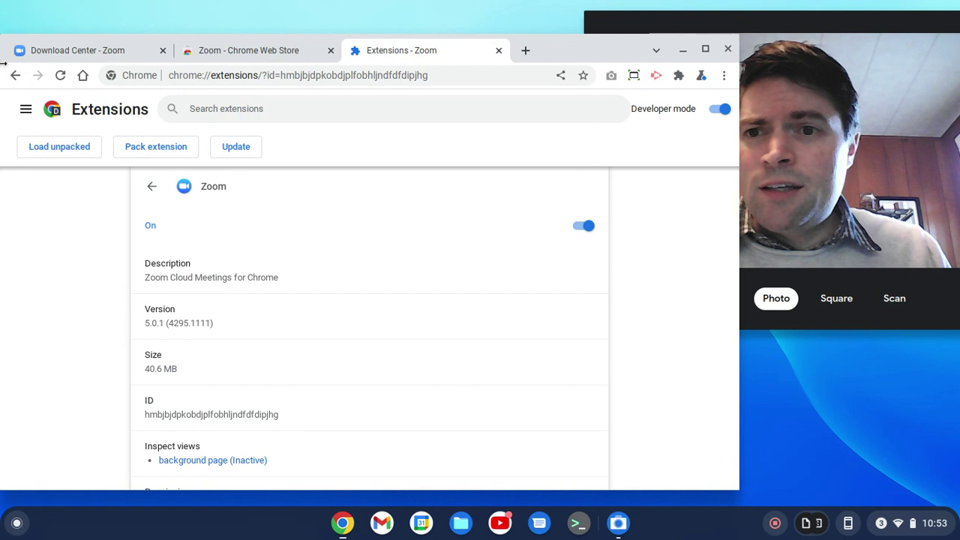
left_click(728, 49)
left_click_drag(747, 22, 676, 24)
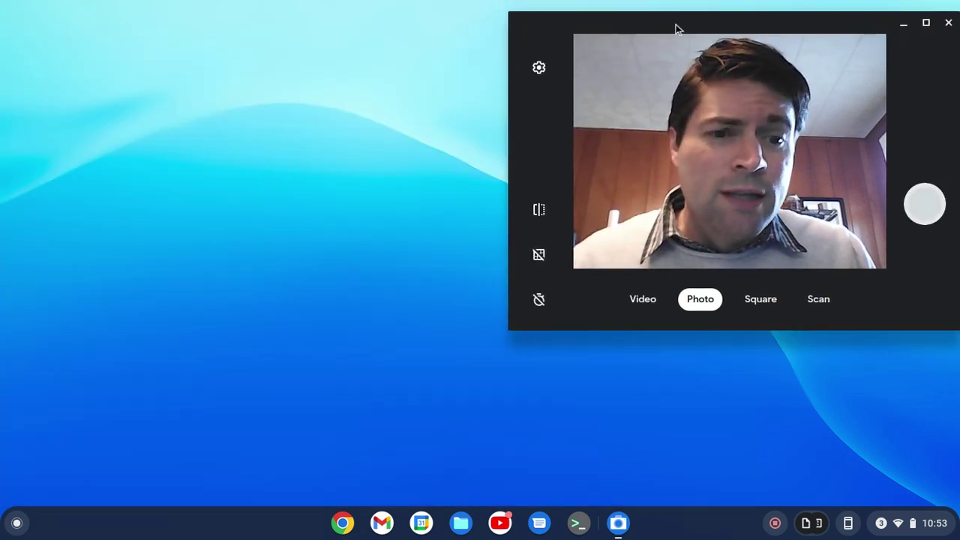